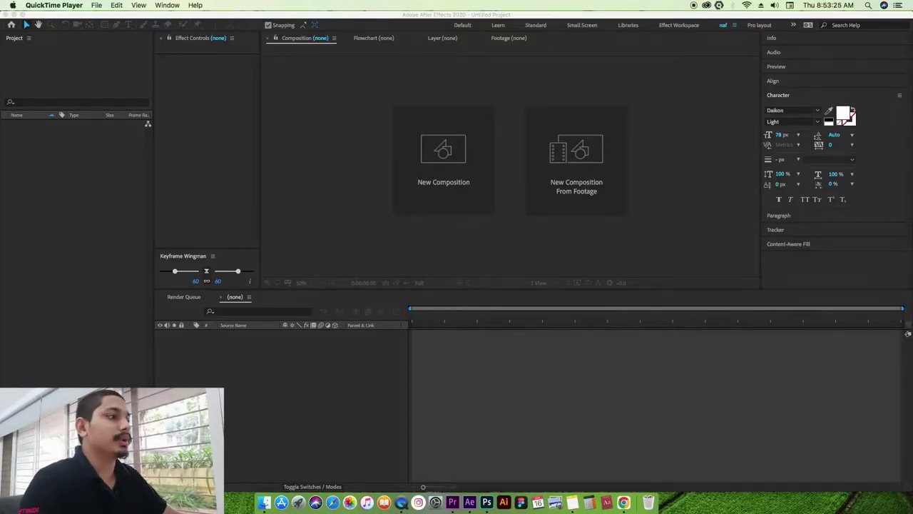
# Bring the After Effects window with its empty untitled project in front of QuickTime Player.
pyautogui.click(121, 348)
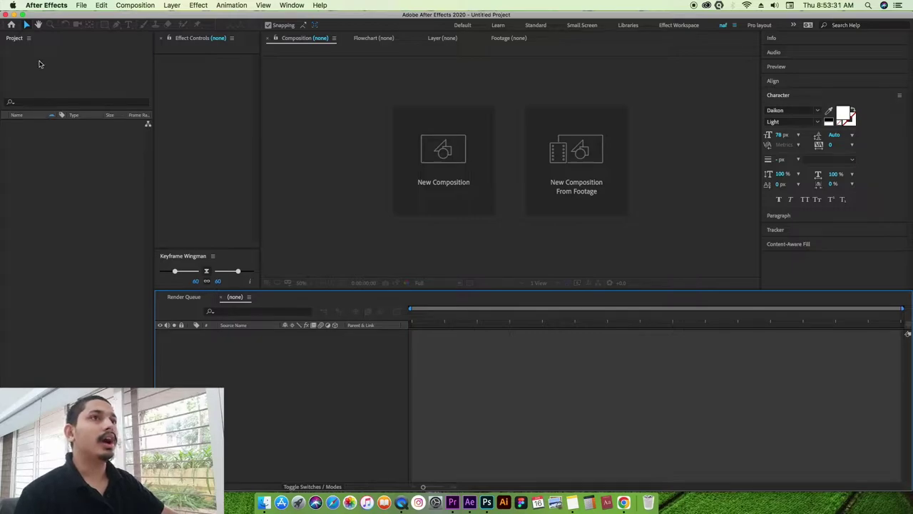
# Open the recent ROTO project from the Home screen and rewind its preview to the start.
pyautogui.click(11, 25)
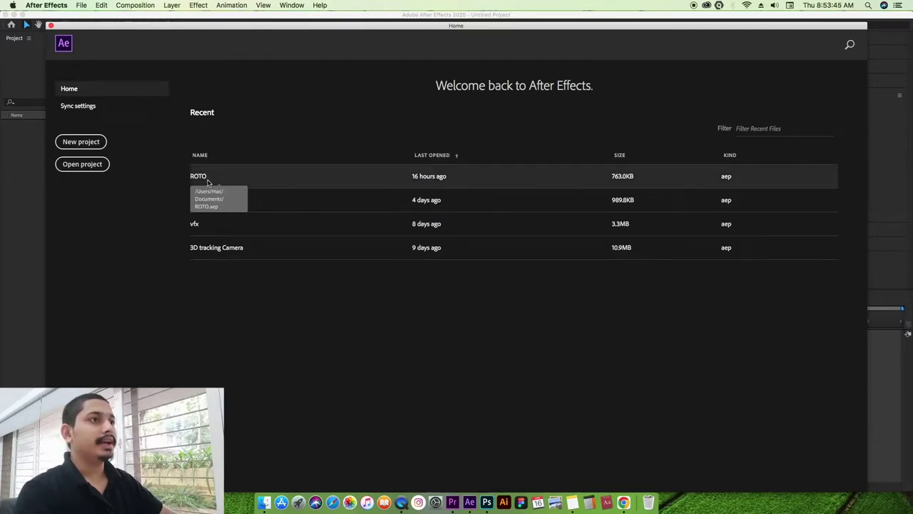
pyautogui.click(207, 183)
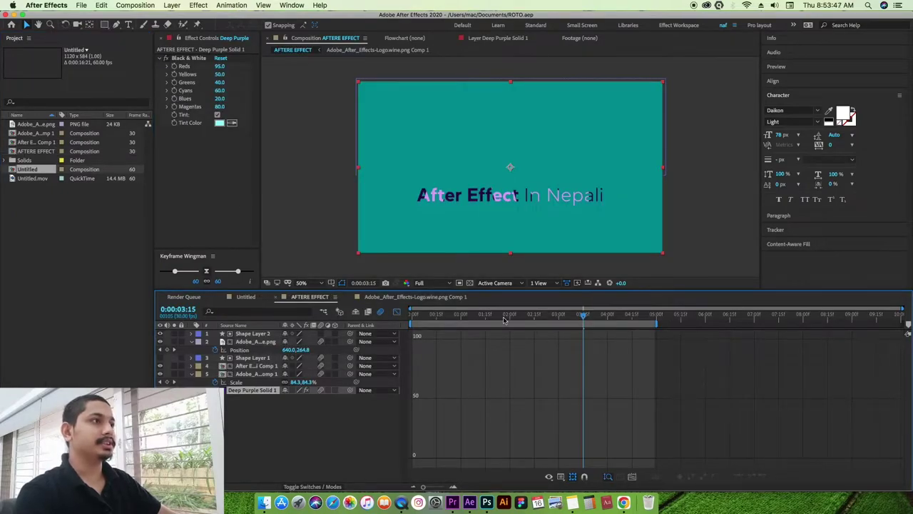
pyautogui.press('capslock')
pyautogui.moveTo(584, 314); pyautogui.dragTo(411, 338)
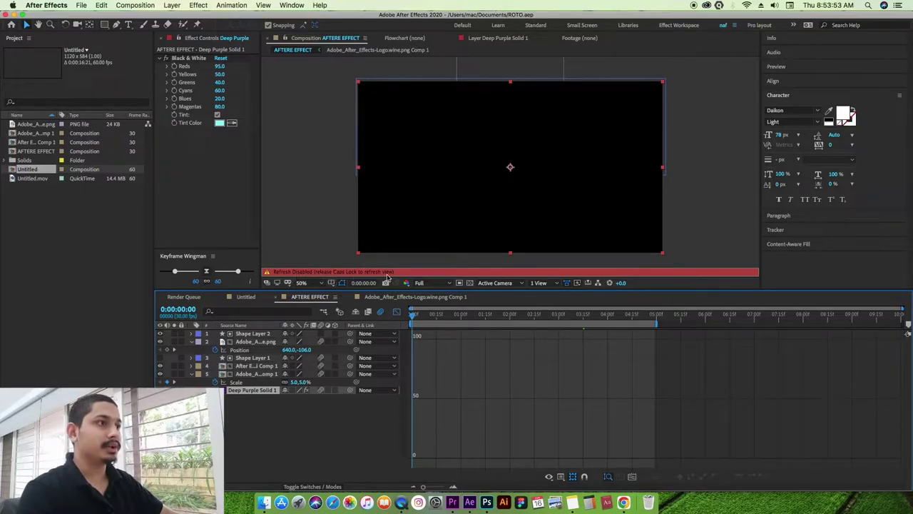
pyautogui.press('capslock')
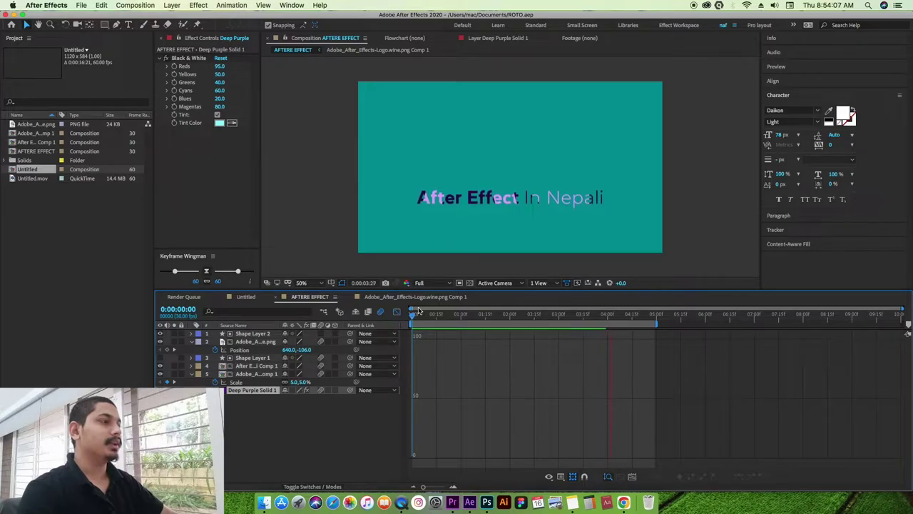
pyautogui.click(421, 308)
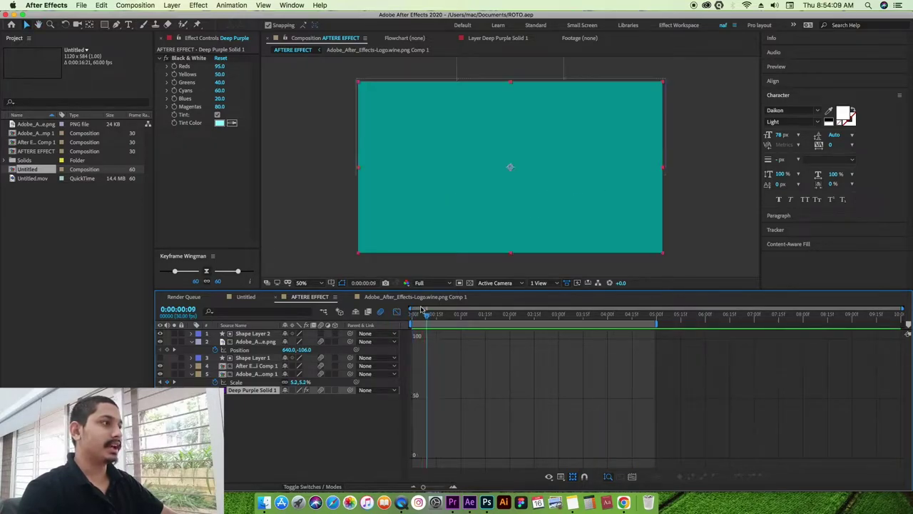
pyautogui.click(246, 296)
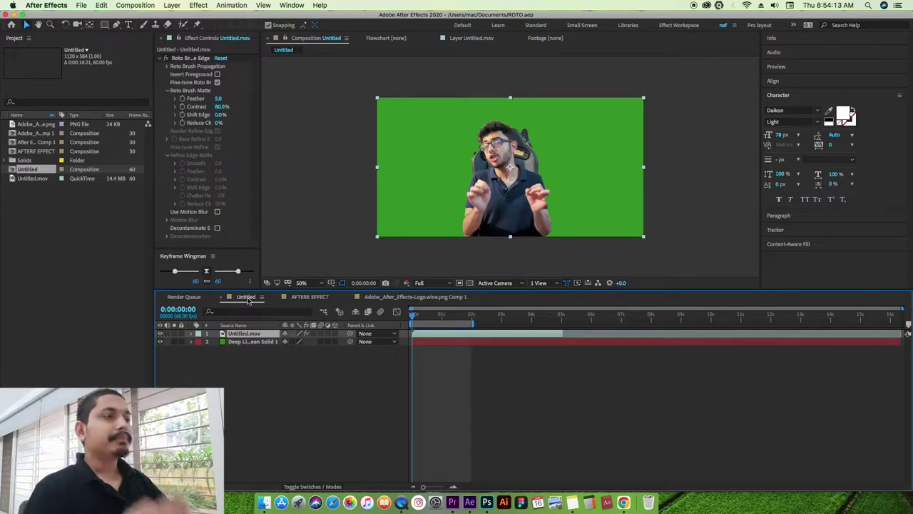
# Rewind the Untitled green-screen composition, shrink the timeline slightly, and play a preview.
pyautogui.moveTo(412, 314); pyautogui.dragTo(473, 314)
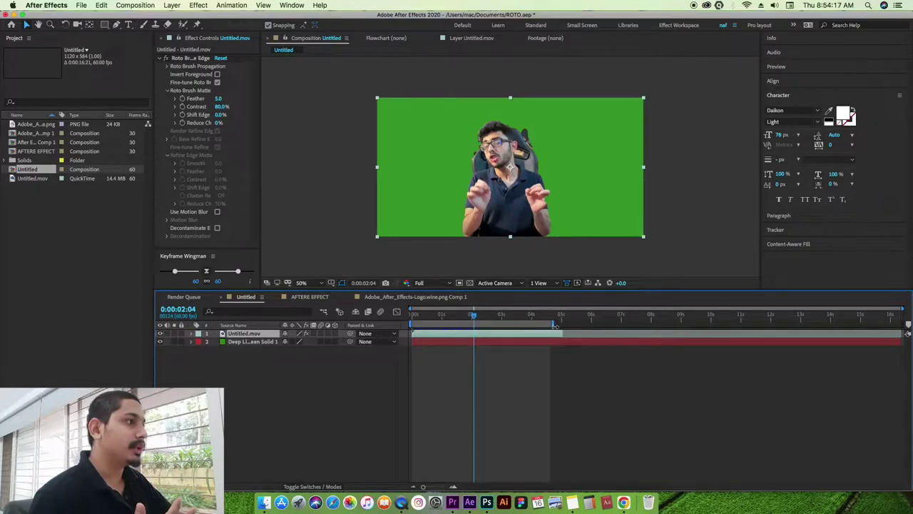
pyautogui.press('Home')
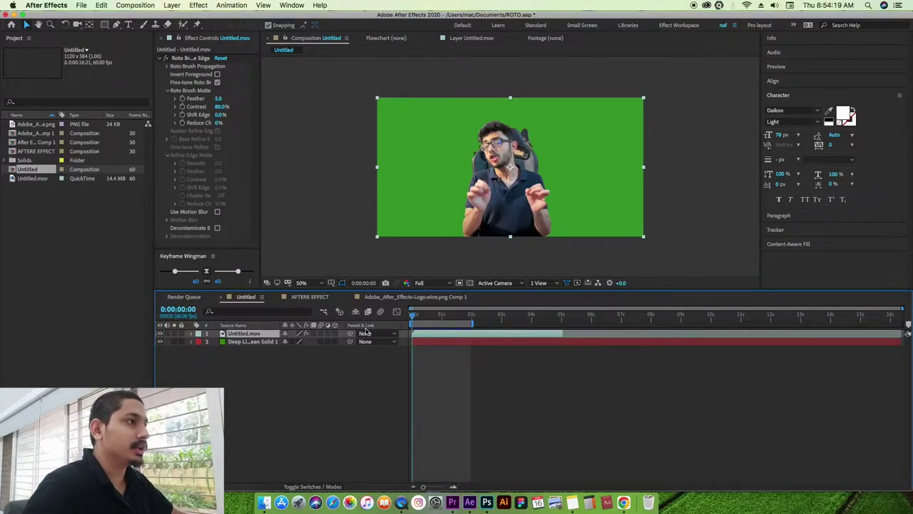
pyautogui.moveTo(621, 291); pyautogui.dragTo(617, 313)
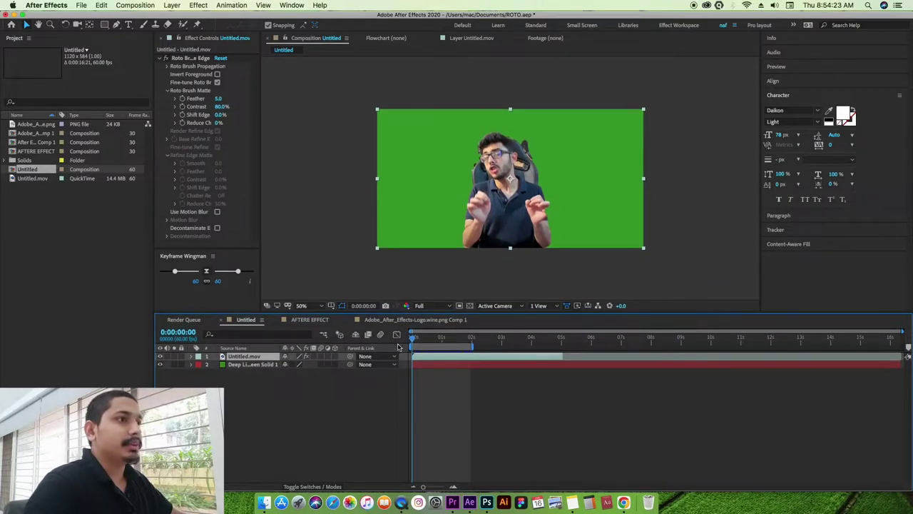
pyautogui.press('space')
pyautogui.press('space')
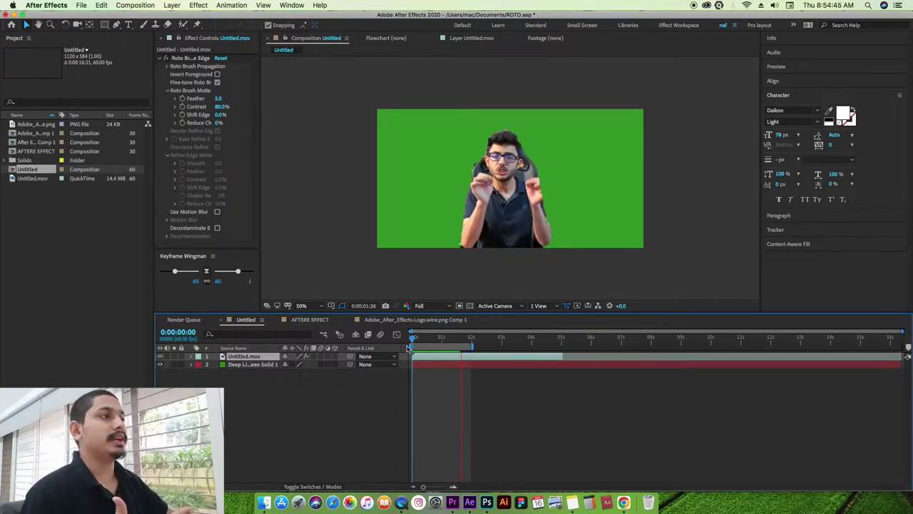
pyautogui.click(627, 490)
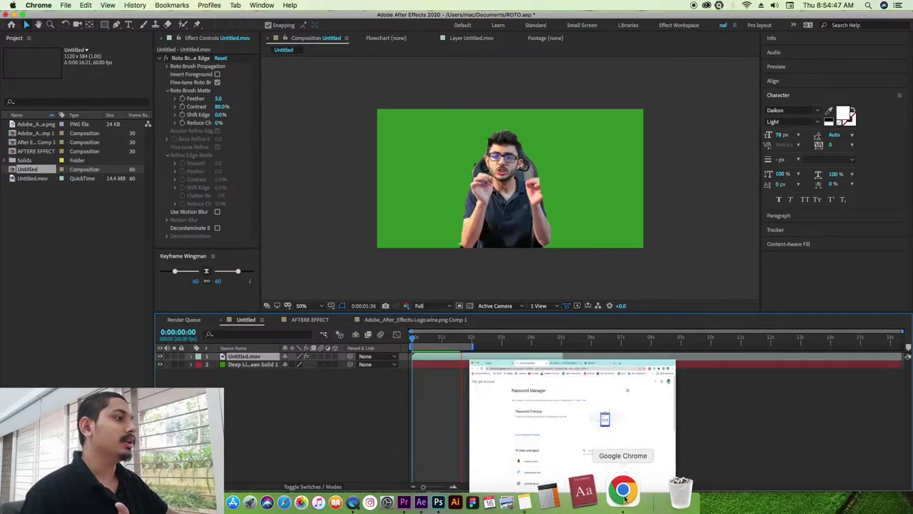
# Search Google for '2 d video', scroll through the results, then minimize Chrome.
pyautogui.click(536, 52)
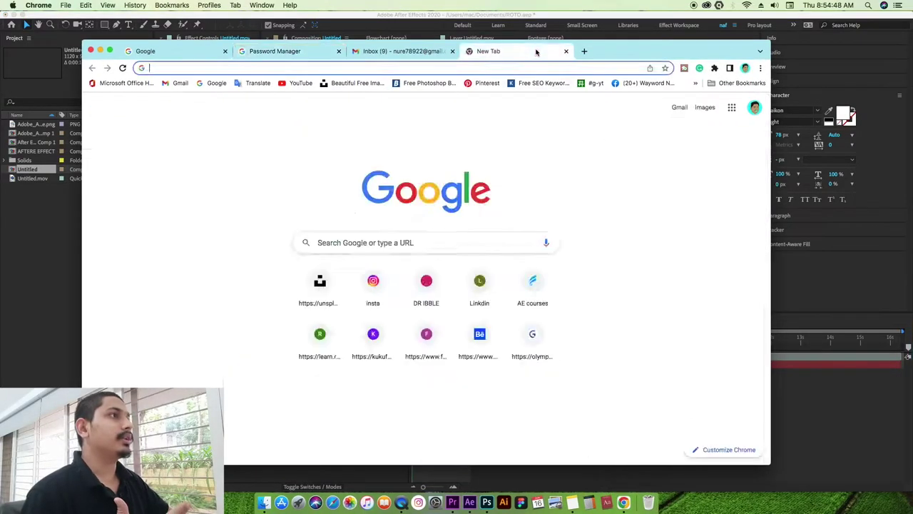
pyautogui.click(374, 241)
pyautogui.write('2 d tr')
pyautogui.press('BackSpace')
pyautogui.press('BackSpace')
pyautogui.press('BackSpace')
pyautogui.write('vide')
pyautogui.press('Return')
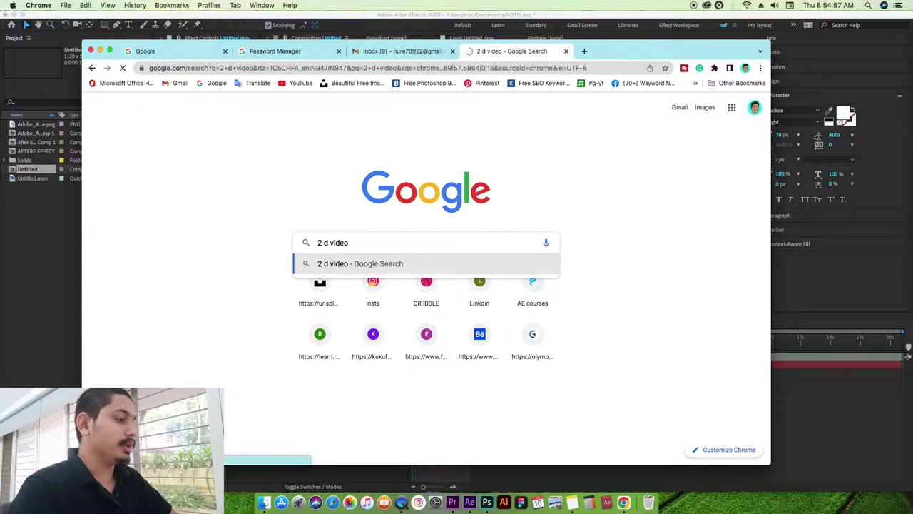
pyautogui.scroll(-3, 298, 219)
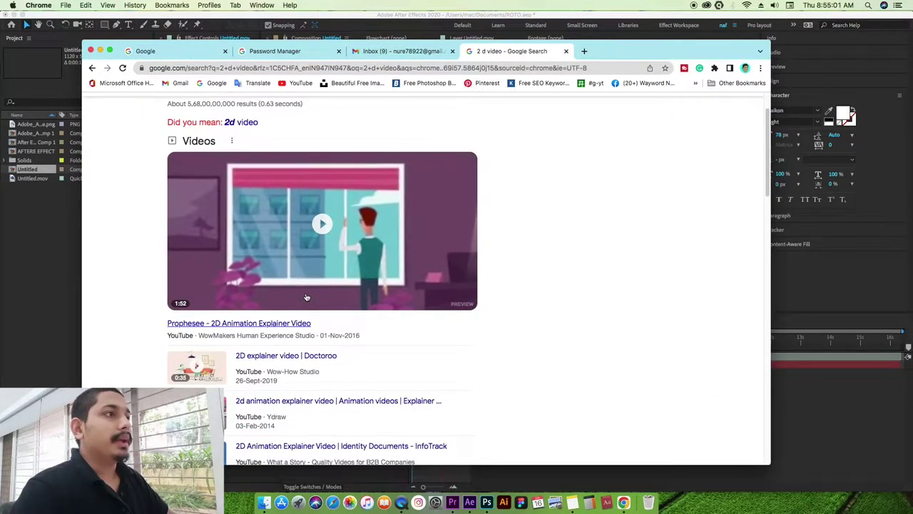
pyautogui.scroll(1, 307, 297)
pyautogui.scroll(2, 307, 296)
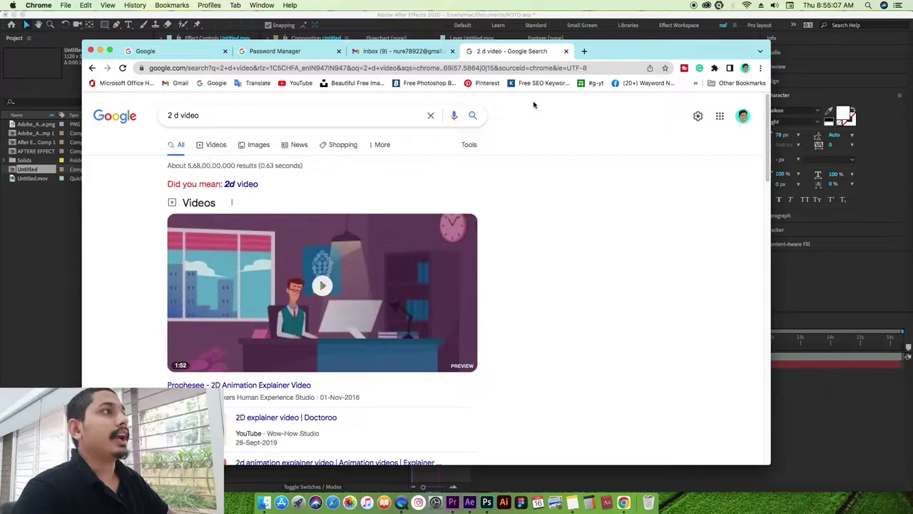
pyautogui.click(101, 51)
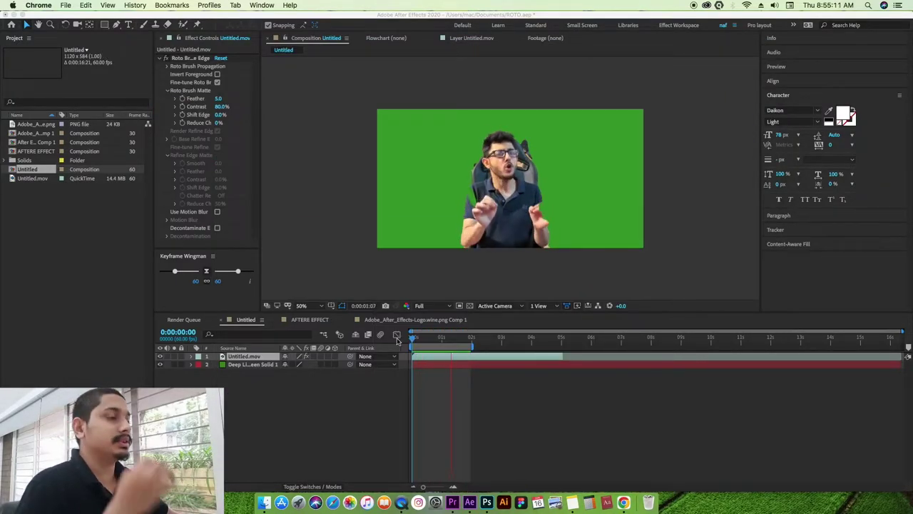
# Rewind the green-screen clip, widen the side panels, and expand the Tracker panel.
pyautogui.click(431, 340)
pyautogui.click(459, 339)
pyautogui.moveTo(458, 340); pyautogui.dragTo(392, 351)
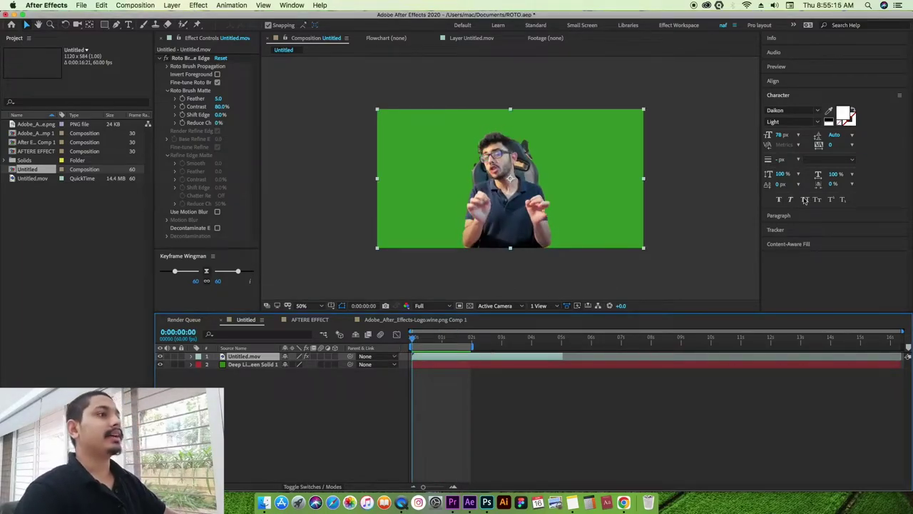
pyautogui.moveTo(760, 121); pyautogui.dragTo(745, 121)
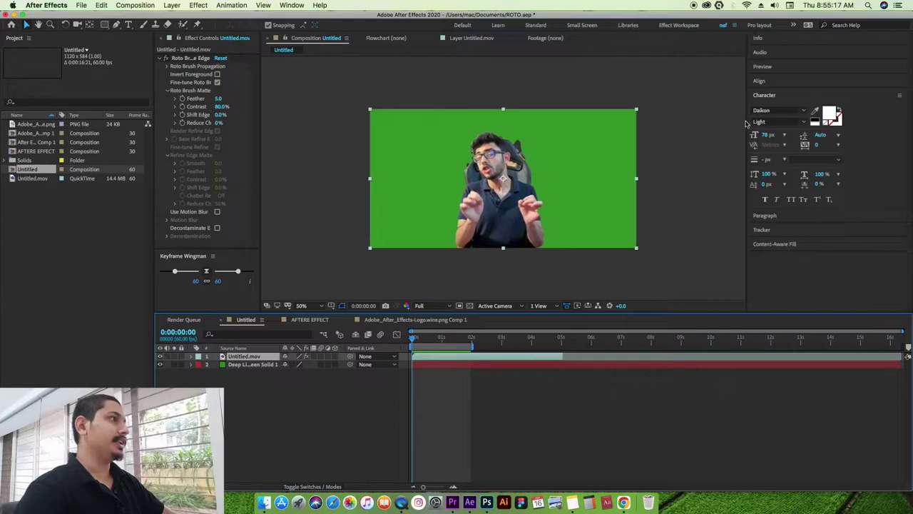
pyautogui.click(769, 230)
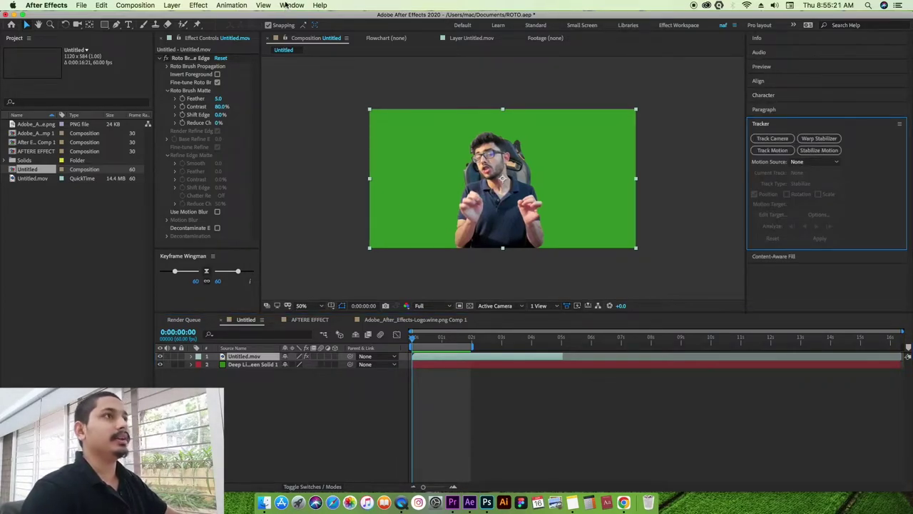
pyautogui.click(289, 5)
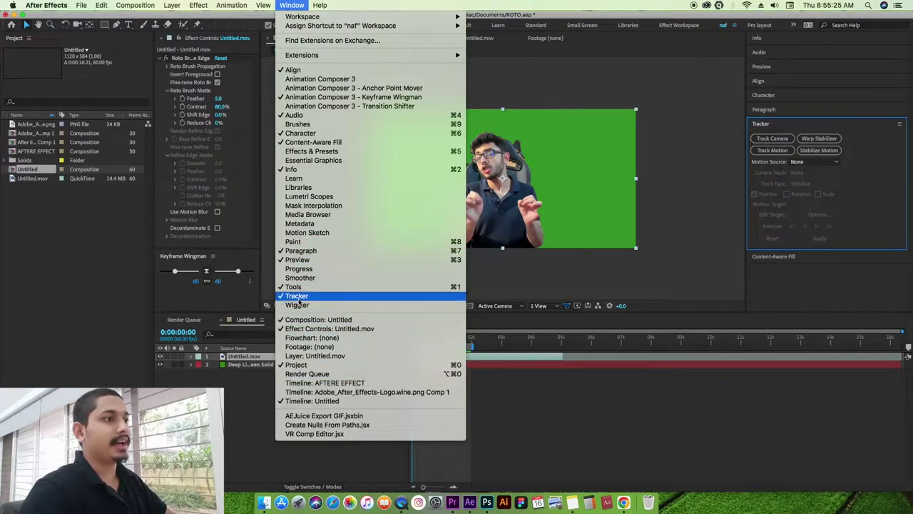
pyautogui.click(865, 134)
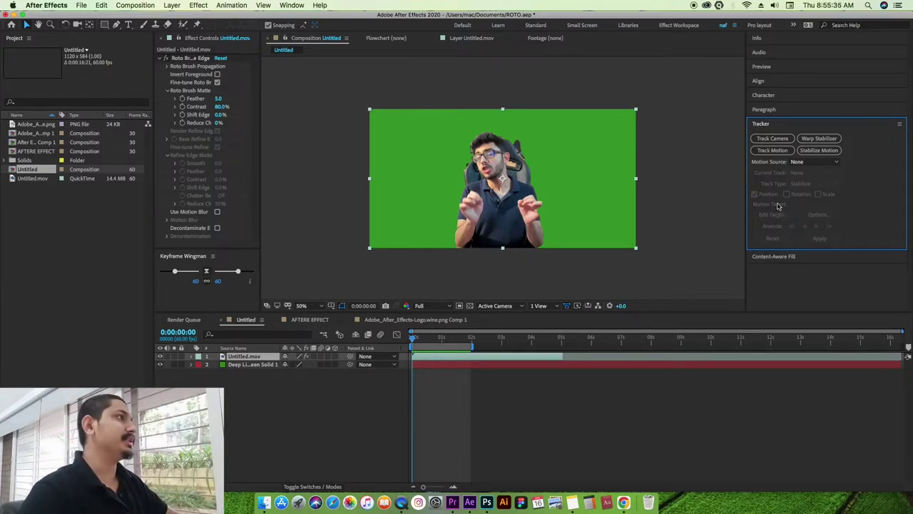
# Start a motion track and place Track Point 1 on the brow beside the glasses, resizing its boxes.
pyautogui.click(773, 151)
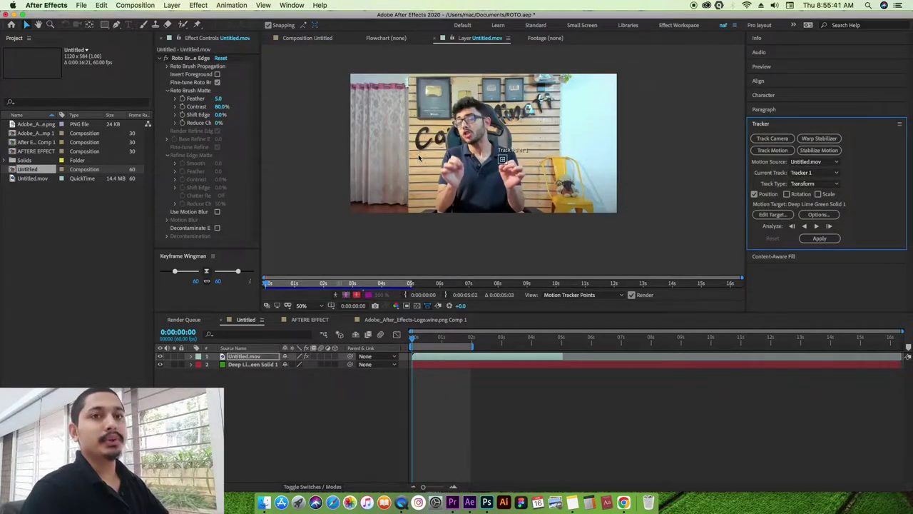
pyautogui.scroll(2, 421, 147)
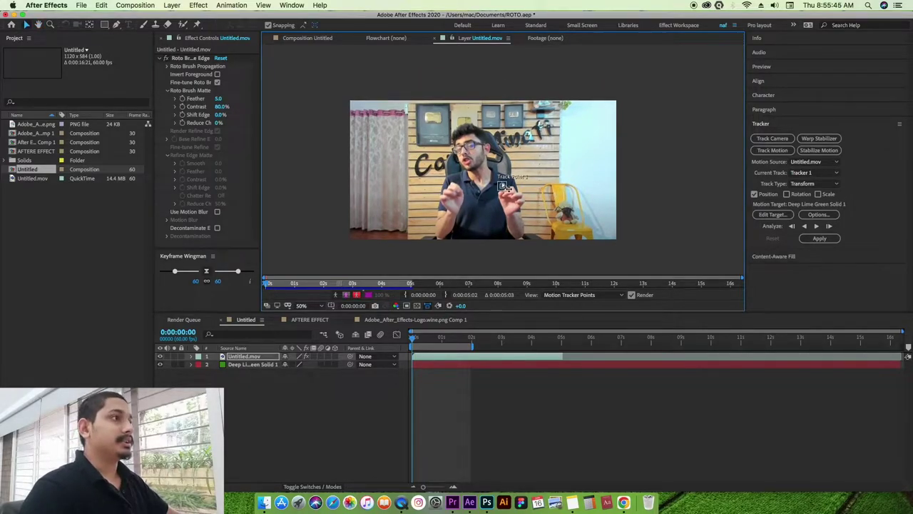
pyautogui.scroll(2, 503, 187)
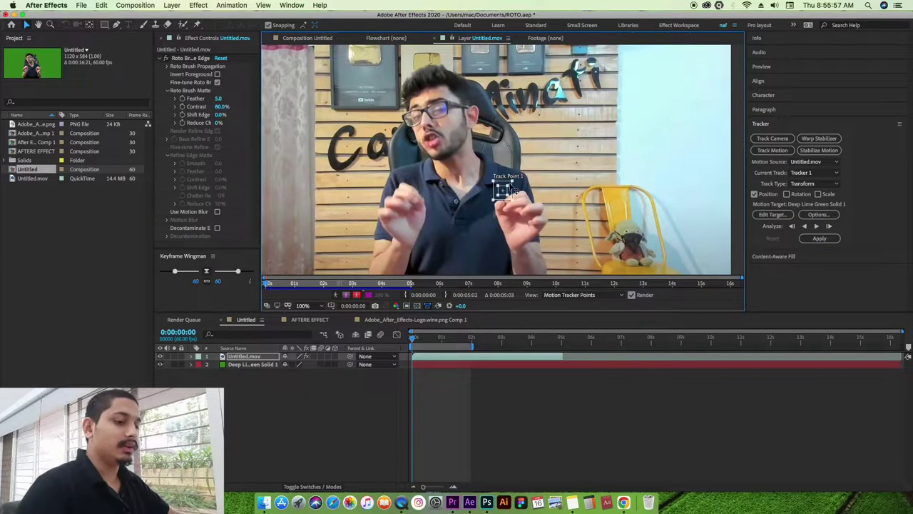
pyautogui.moveTo(495, 181)
pyautogui.mouseDown()
pyautogui.moveTo(497, 167)
pyautogui.moveTo(497, 183)
pyautogui.mouseUp()
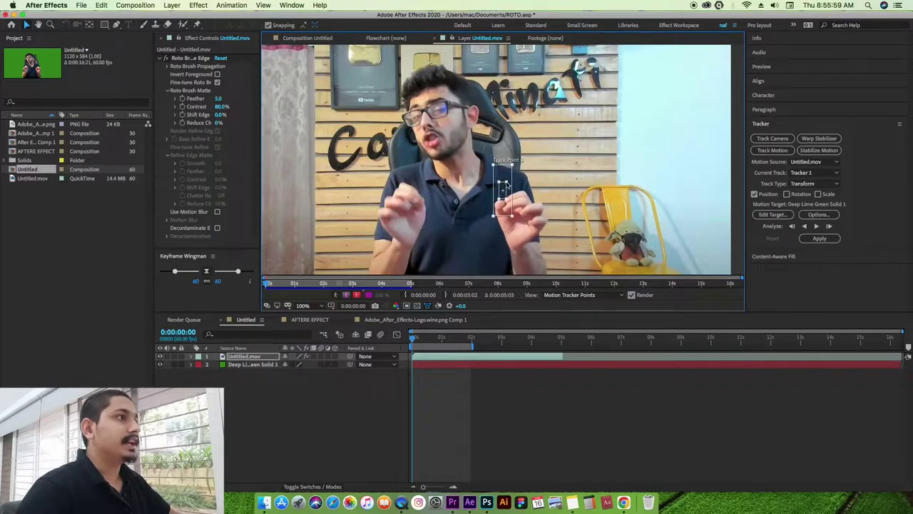
pyautogui.moveTo(514, 166); pyautogui.dragTo(517, 179)
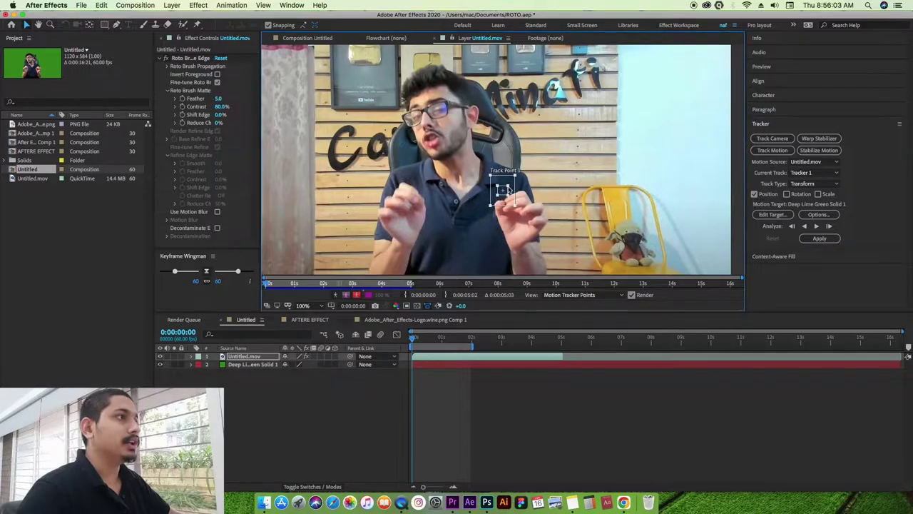
pyautogui.moveTo(506, 190); pyautogui.dragTo(447, 118)
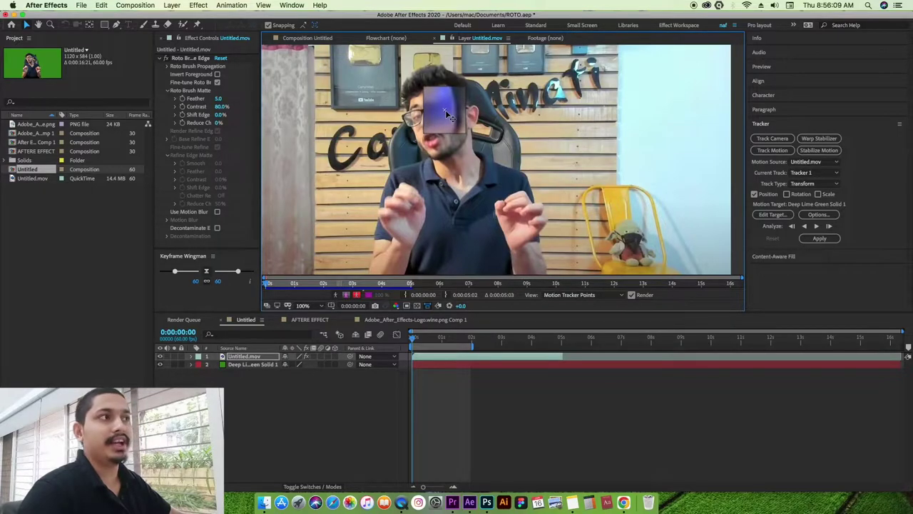
pyautogui.moveTo(445, 110); pyautogui.dragTo(445, 109)
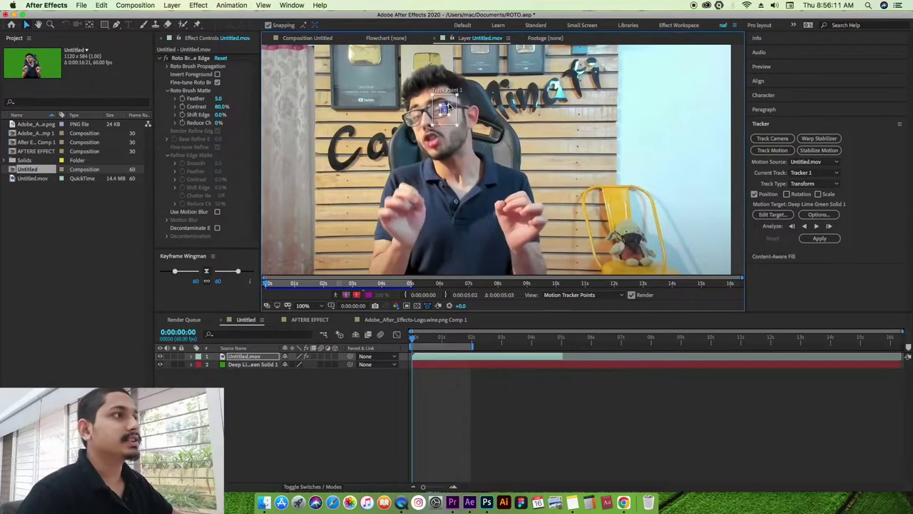
pyautogui.moveTo(447, 107); pyautogui.dragTo(455, 102)
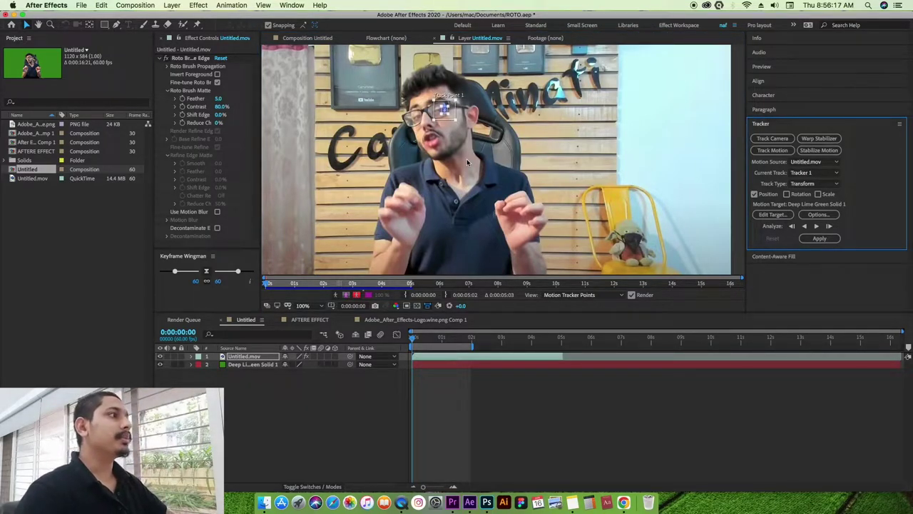
pyautogui.click(836, 173)
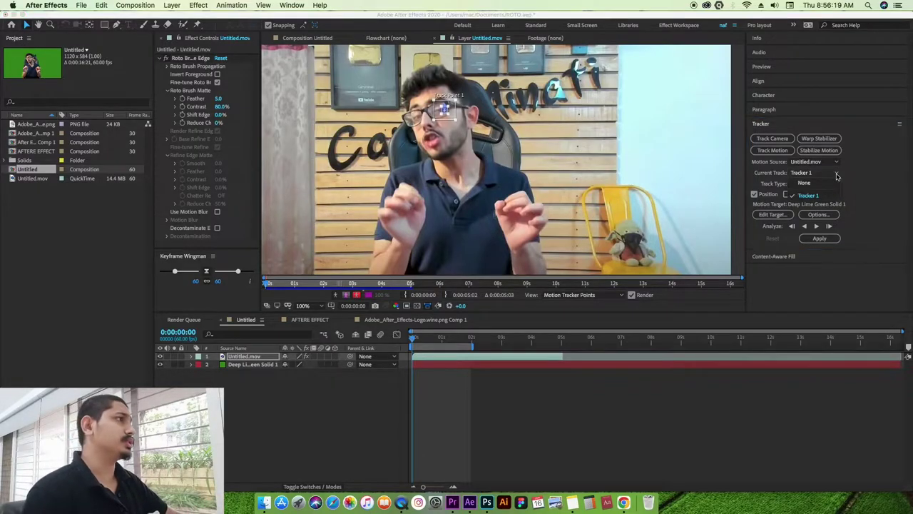
# Keep Tracker 1 as the current track with Transform as the track type.
pyautogui.click(836, 195)
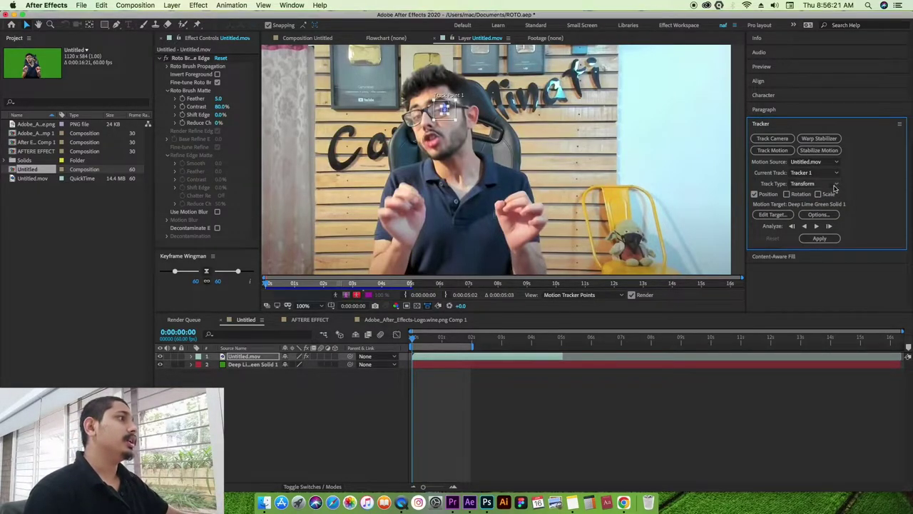
pyautogui.click(836, 185)
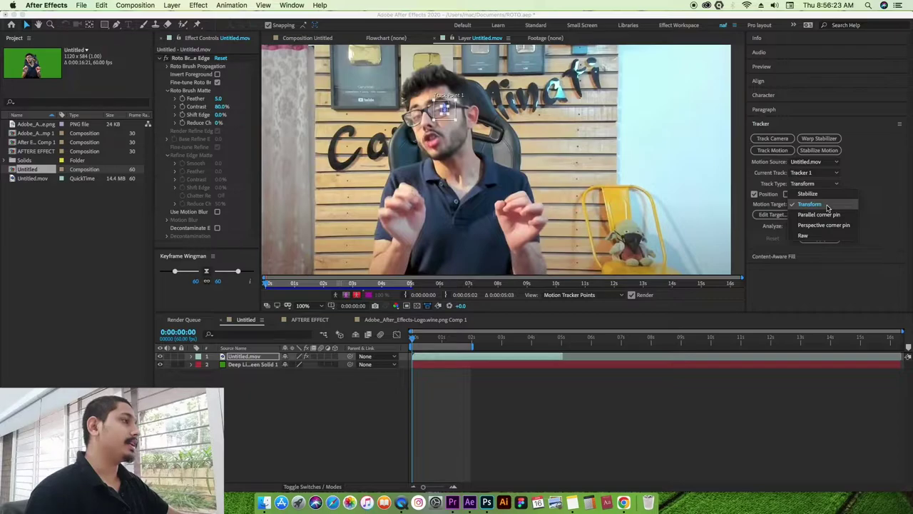
pyautogui.click(827, 206)
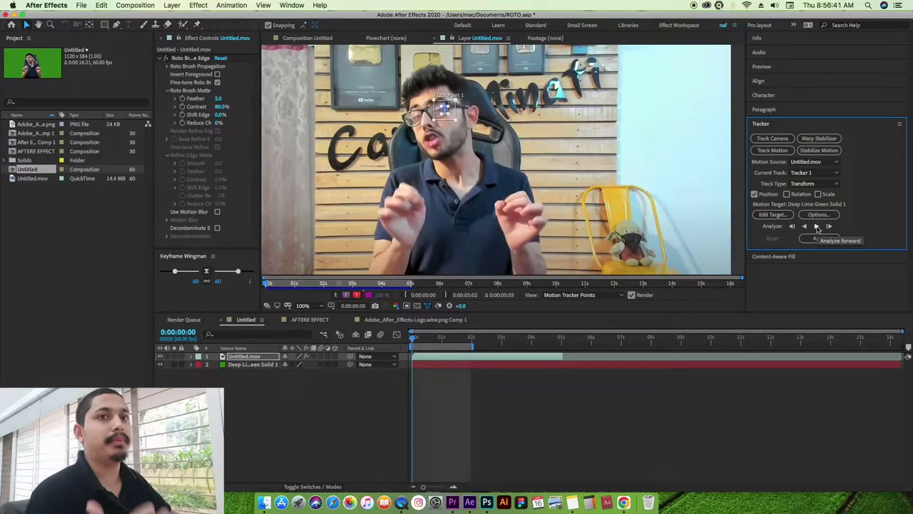
# Analyze the face track forward from the first frame and extend the work area to 5 seconds.
pyautogui.click(450, 346)
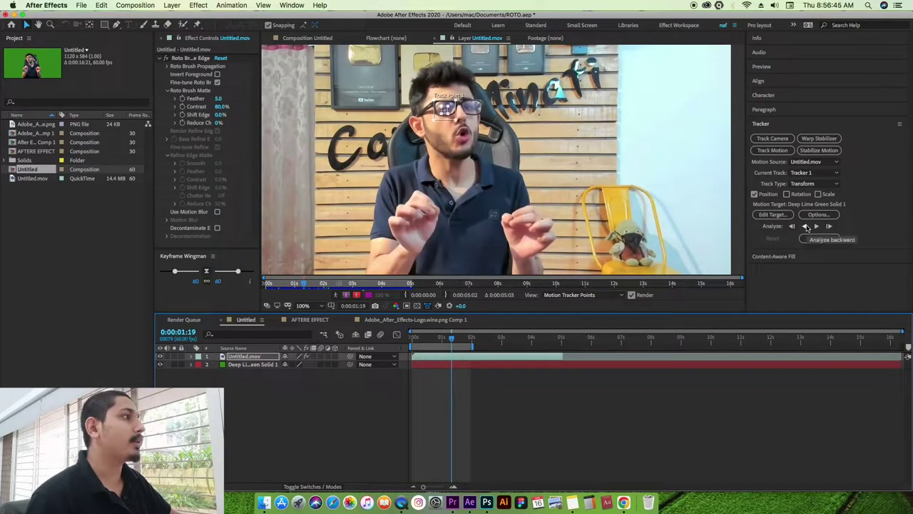
pyautogui.press('Home')
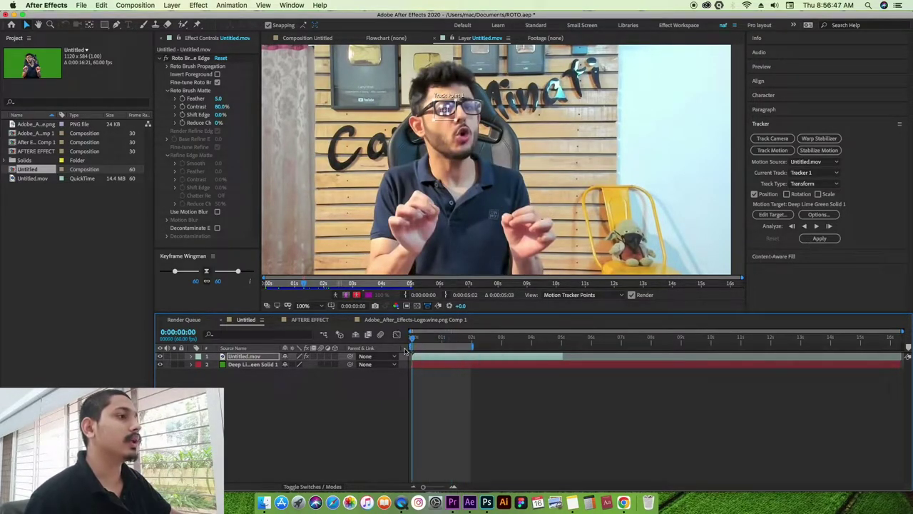
pyautogui.click(818, 227)
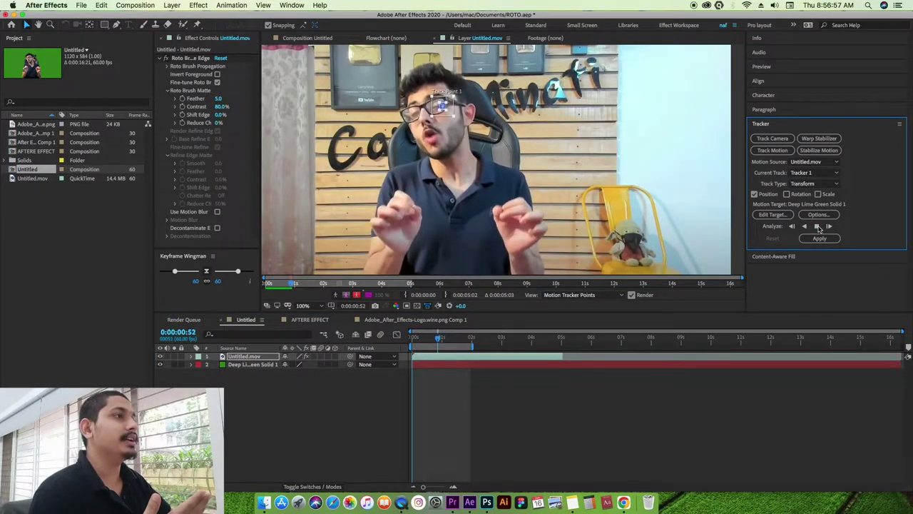
pyautogui.click(818, 227)
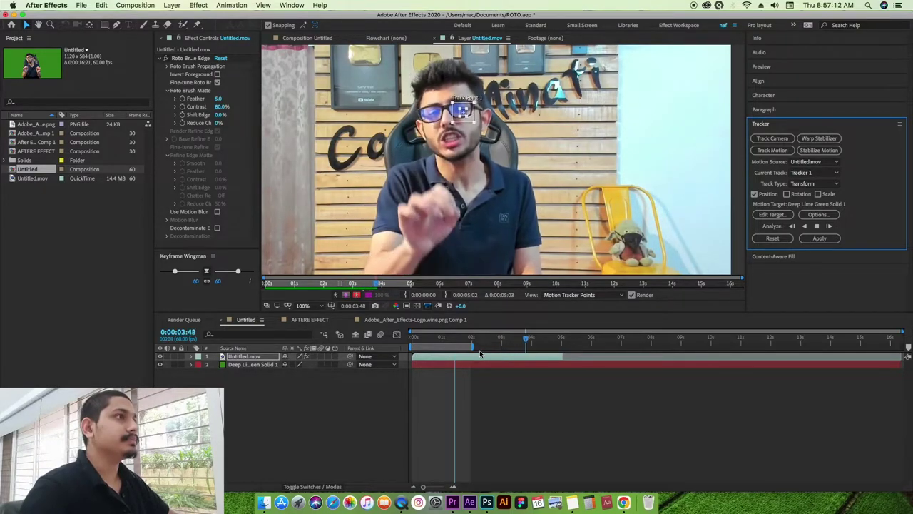
pyautogui.moveTo(473, 346)
pyautogui.mouseDown()
pyautogui.moveTo(562, 346)
pyautogui.moveTo(404, 342)
pyautogui.mouseUp()
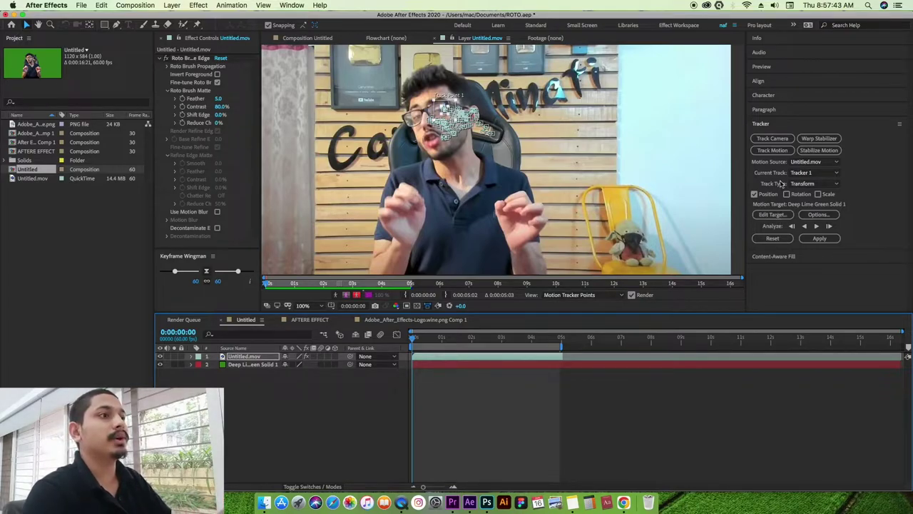
pyautogui.click(32, 125)
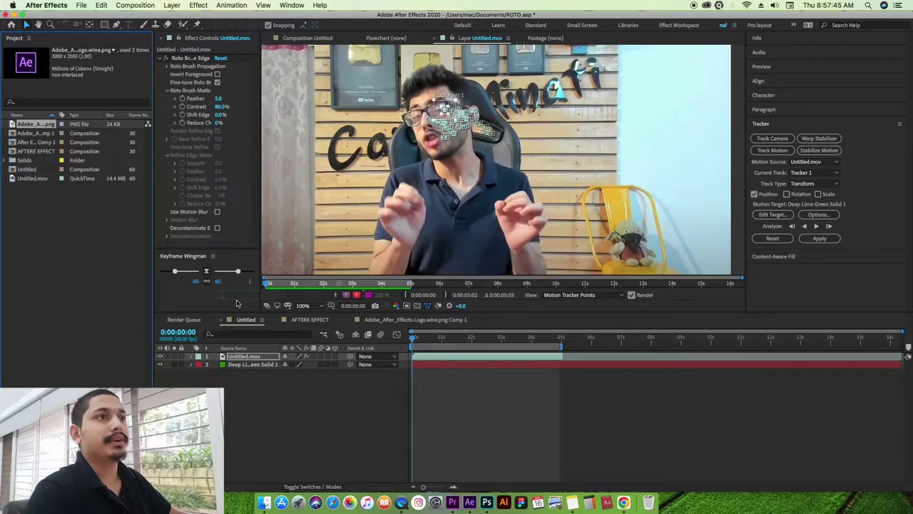
# Add the Ae logo PNG as the top layer and scale it down to 9%.
pyautogui.moveTo(30, 127); pyautogui.dragTo(242, 356)
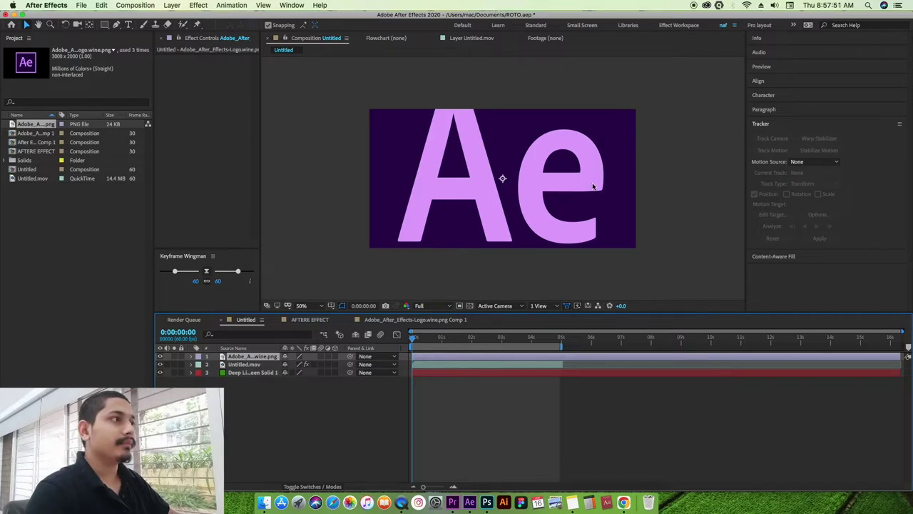
pyautogui.press('s')
pyautogui.moveTo(305, 364)
pyautogui.mouseDown()
pyautogui.moveTo(273, 368)
pyautogui.moveTo(280, 367)
pyautogui.mouseUp()
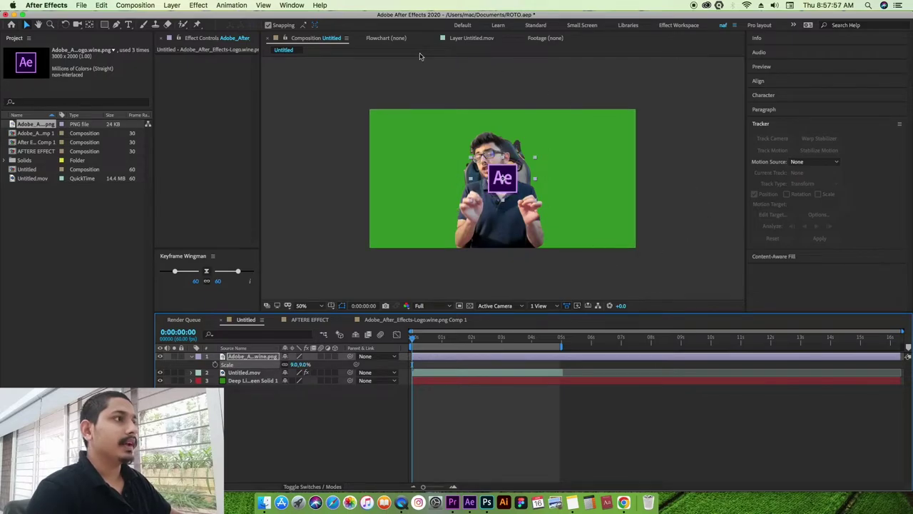
pyautogui.click(482, 40)
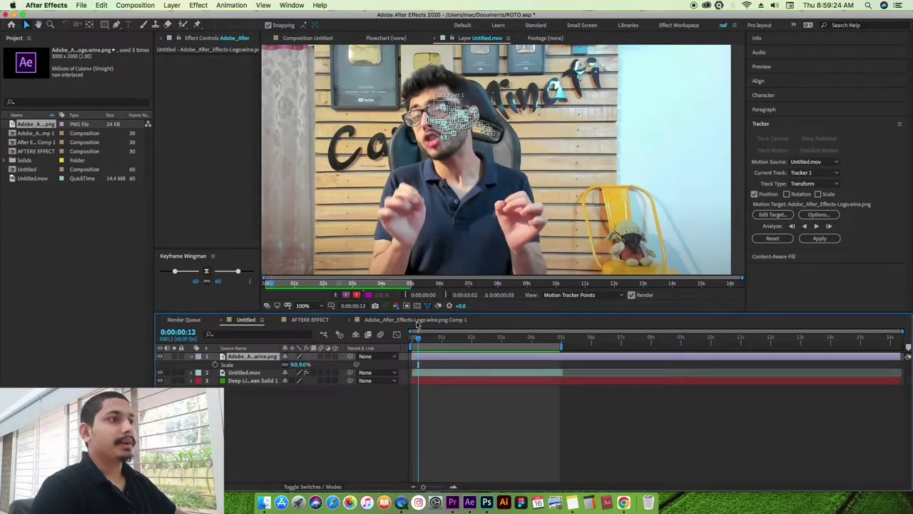
# Scrub to check the track, then set Adobe_After_Effects-Logo.wine.png as the motion target.
pyautogui.moveTo(417, 339); pyautogui.dragTo(558, 338)
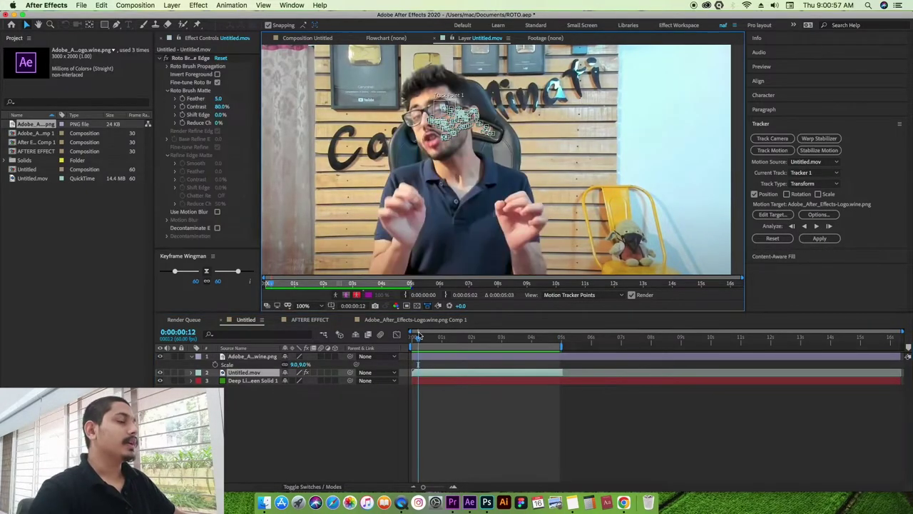
pyautogui.moveTo(419, 336); pyautogui.dragTo(402, 347)
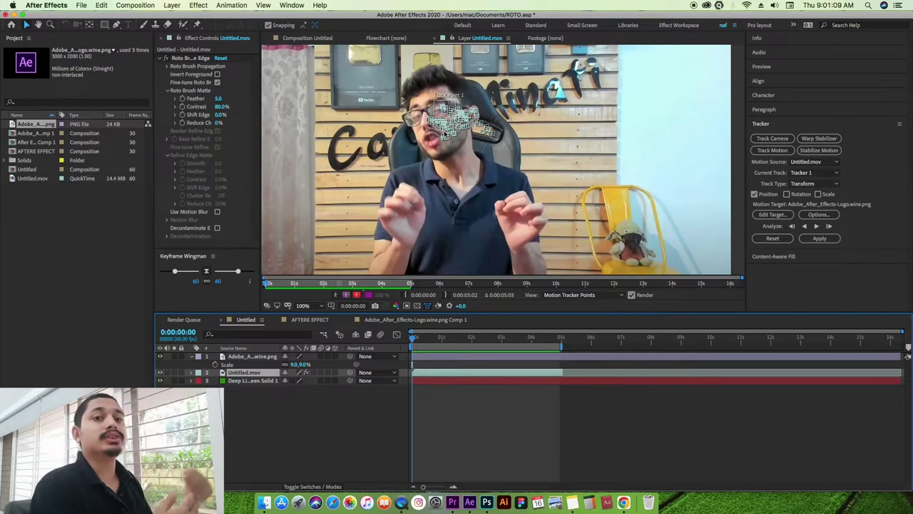
pyautogui.click(764, 216)
pyautogui.click(528, 238)
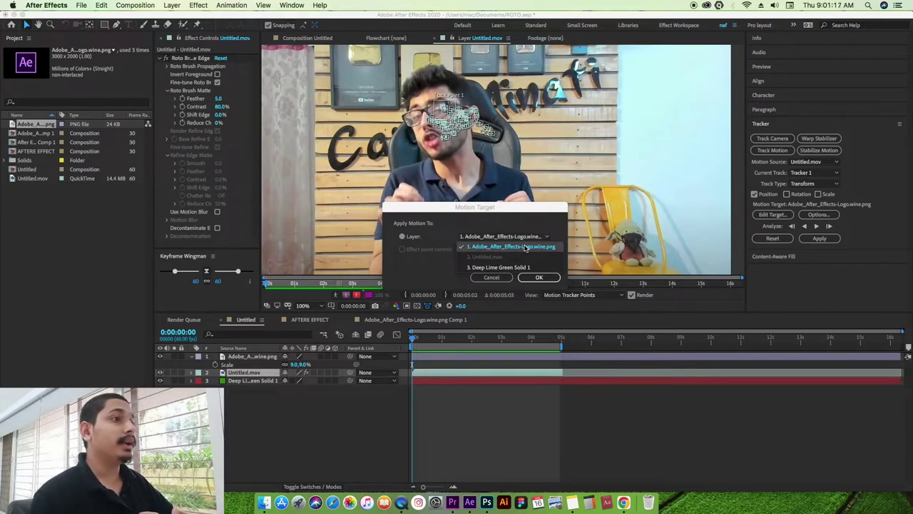
pyautogui.click(525, 247)
pyautogui.click(532, 278)
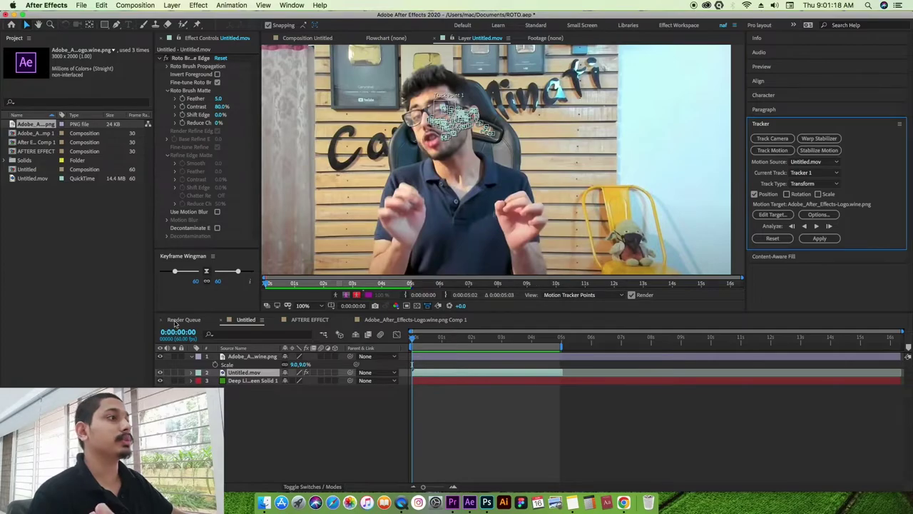
pyautogui.click(250, 356)
pyautogui.press('t')
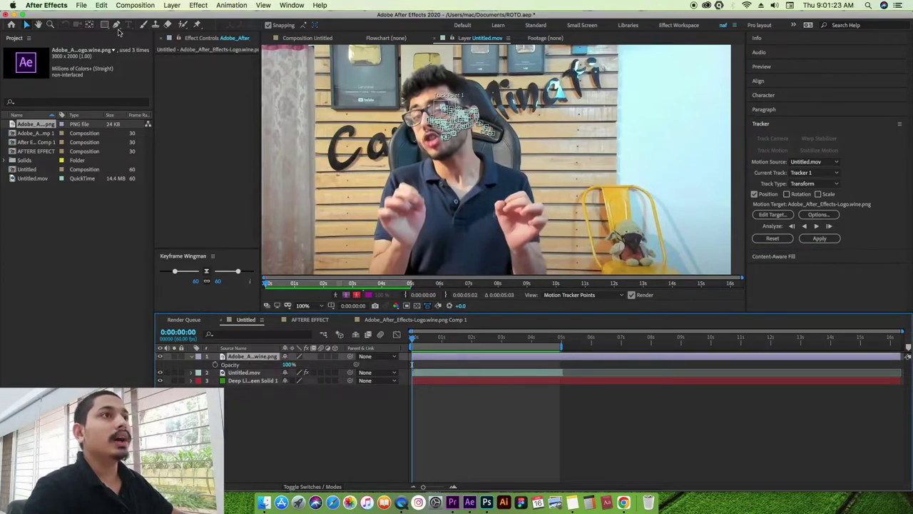
# Add a new text layer reading 'Carry'.
pyautogui.rightClick(260, 381)
pyautogui.moveTo(313, 389)
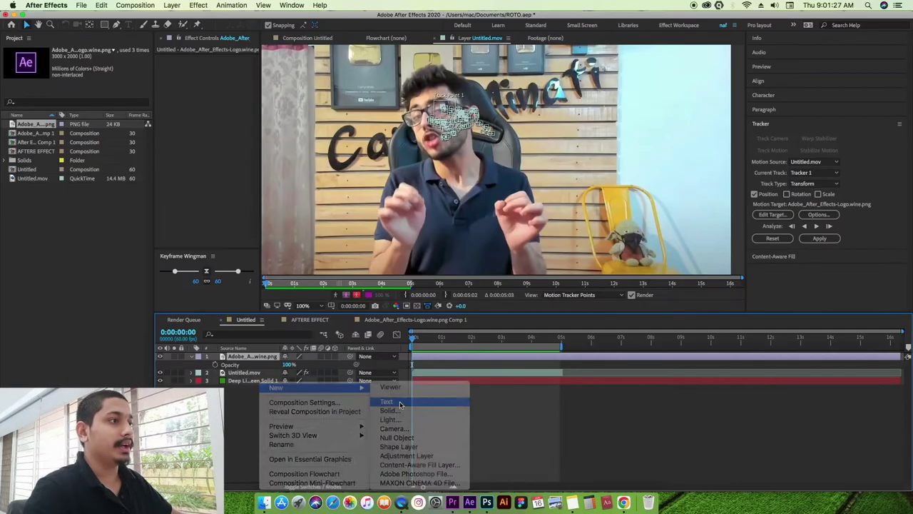
pyautogui.click(521, 315)
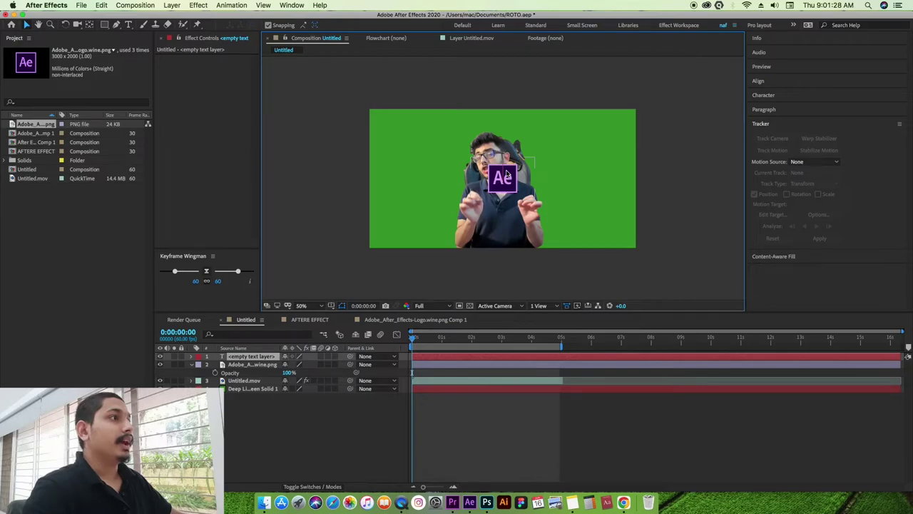
pyautogui.write('Carry')
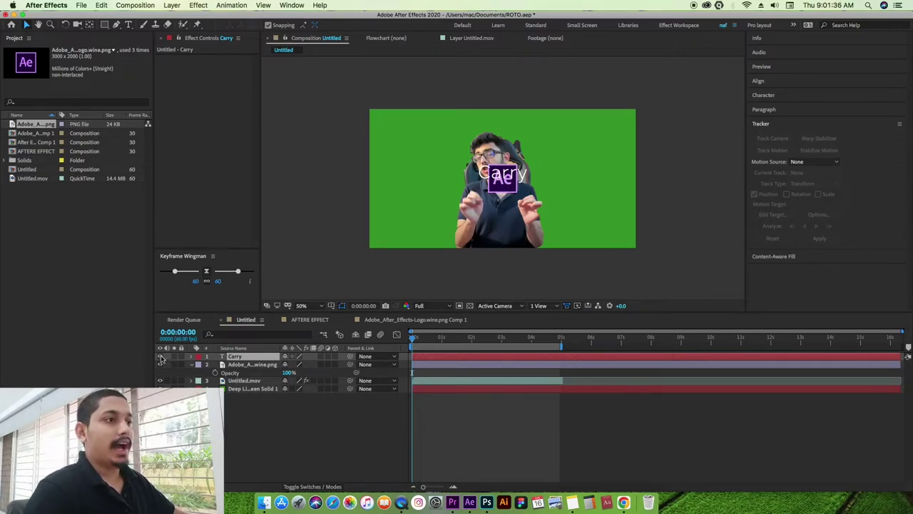
# Compare the Carry and logo layers, then select the Untitled.mov footage layer.
pyautogui.click(246, 365)
pyautogui.click(247, 357)
pyautogui.click(247, 364)
pyautogui.click(247, 356)
pyautogui.click(246, 364)
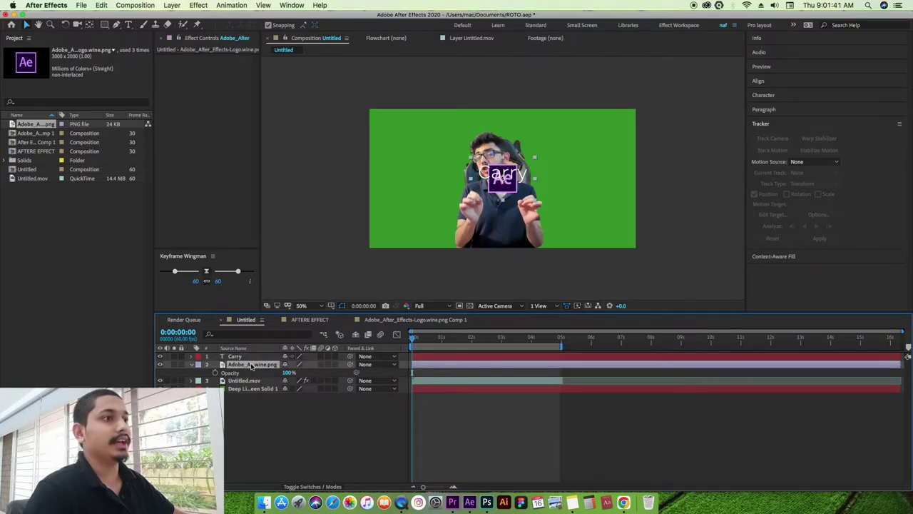
pyautogui.click(245, 381)
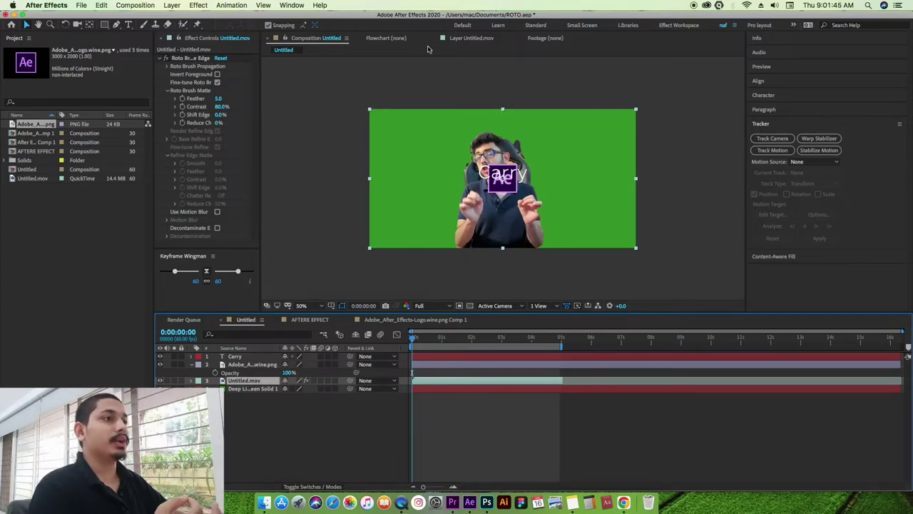
# In Untitled.mov's layer view, set the Ae logo layer as the tracker's motion target.
pyautogui.click(464, 39)
pyautogui.click(767, 215)
pyautogui.click(547, 237)
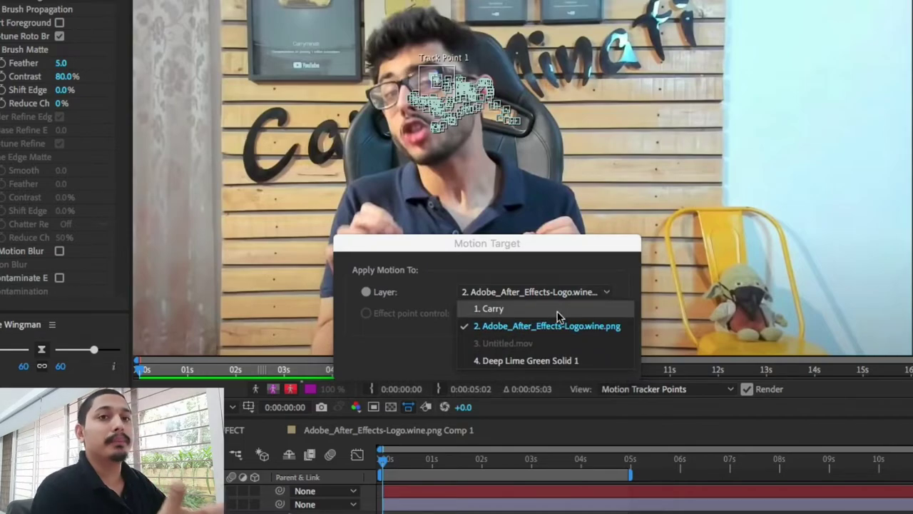
pyautogui.click(556, 335)
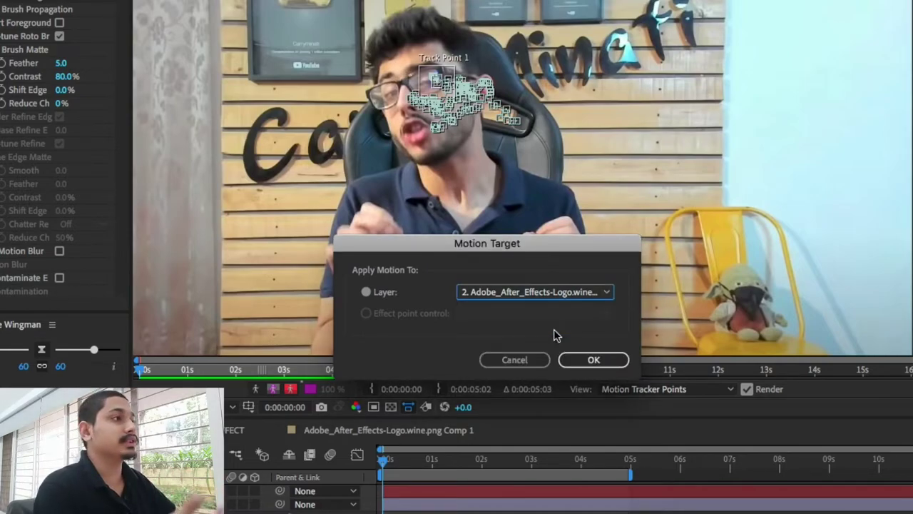
pyautogui.click(591, 359)
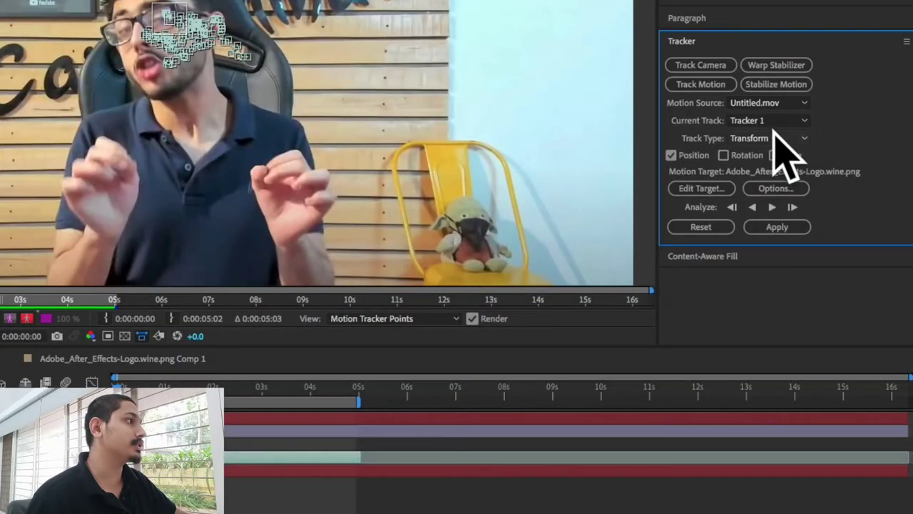
# Apply the face track to the Ae logo layer in both X and Y.
pyautogui.click(820, 240)
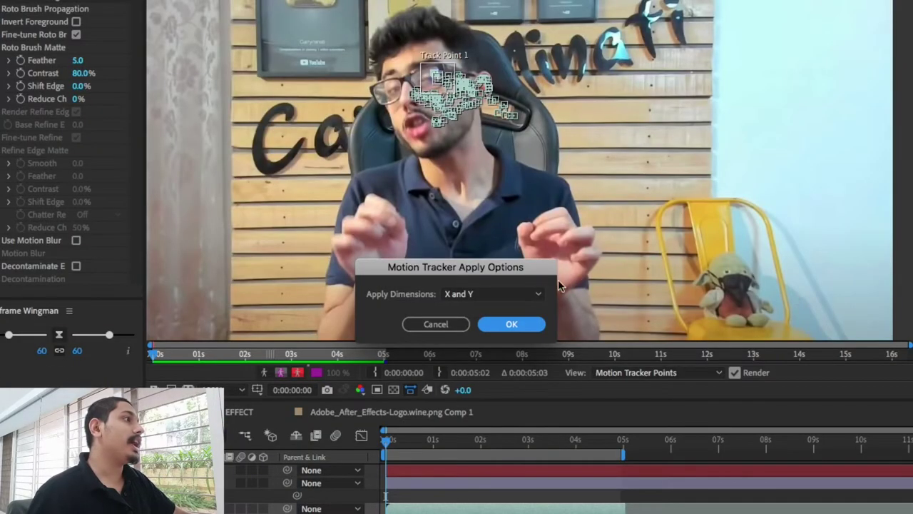
pyautogui.click(265, 238)
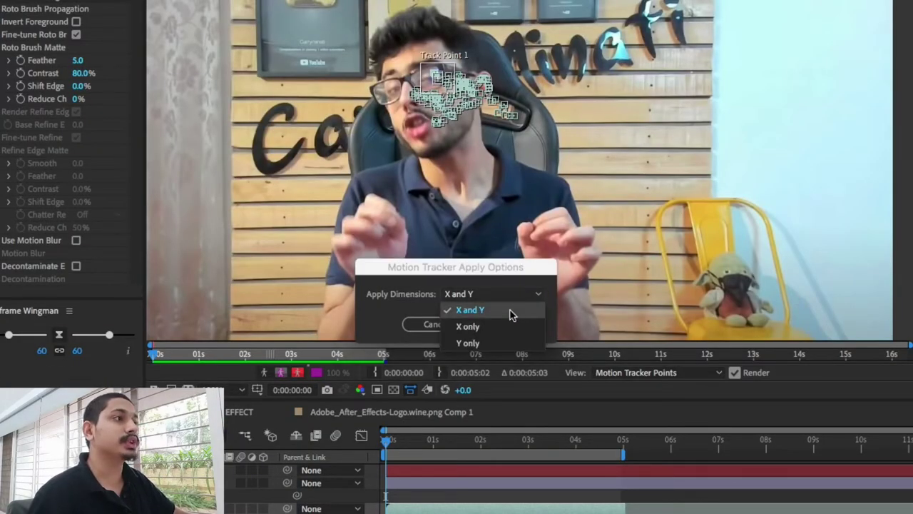
pyautogui.click(510, 313)
pyautogui.click(511, 323)
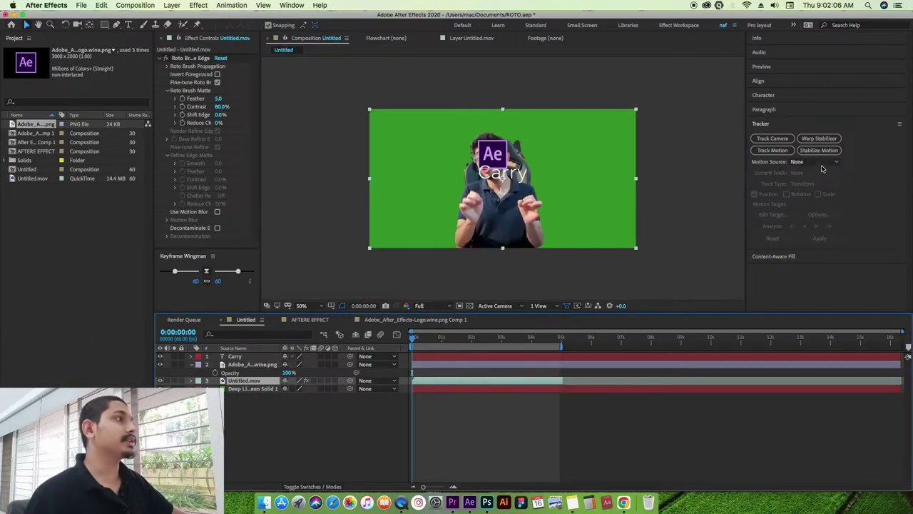
# Set the motion source to Untitled.mov and reapply the face track in X and Y.
pyautogui.click(829, 164)
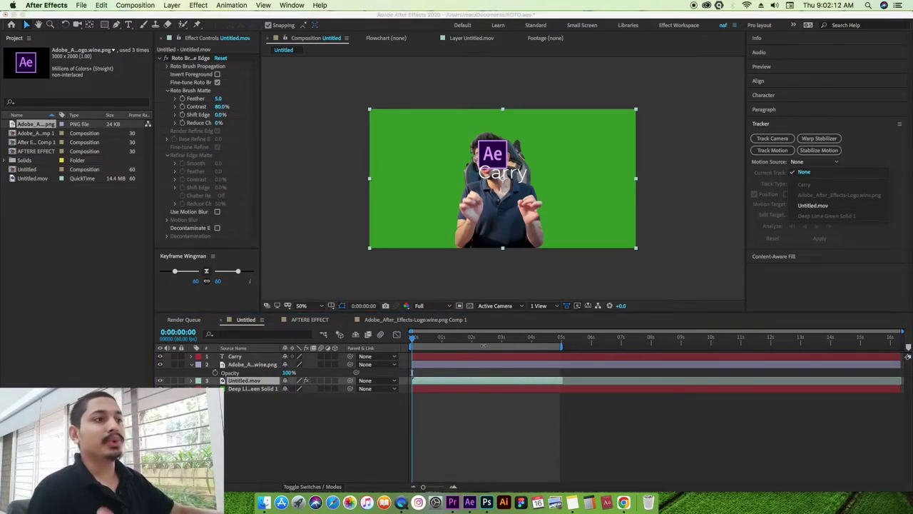
pyautogui.click(246, 385)
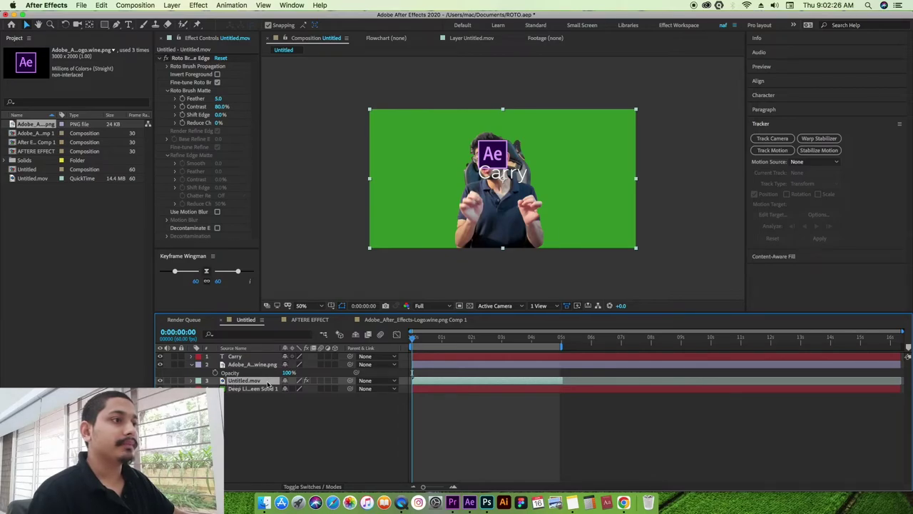
pyautogui.click(821, 163)
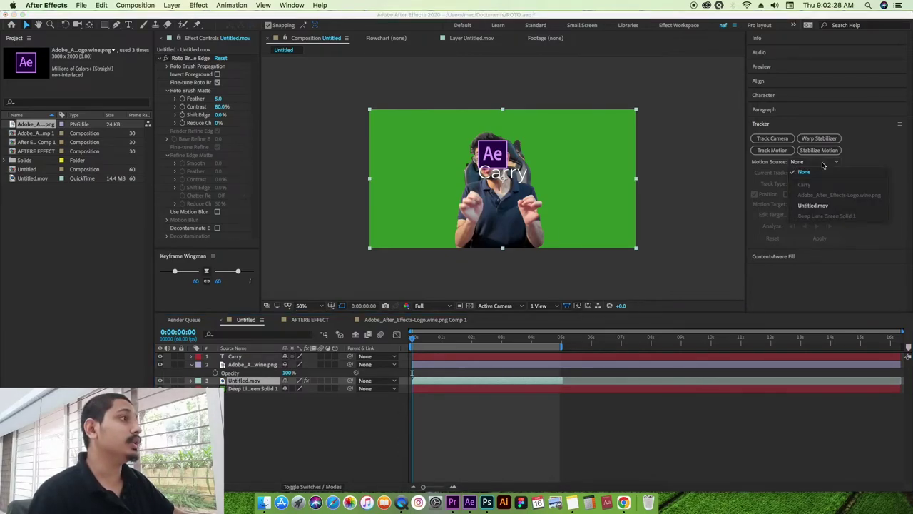
pyautogui.click(813, 206)
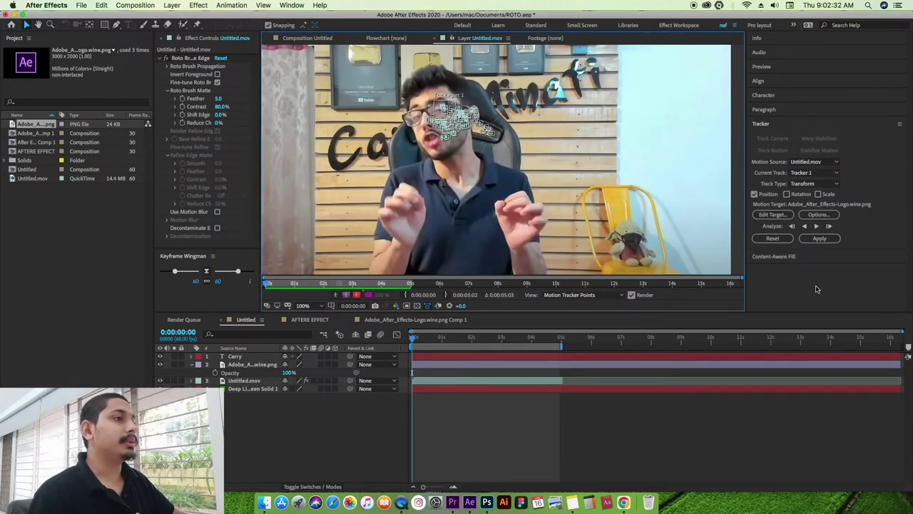
pyautogui.click(820, 239)
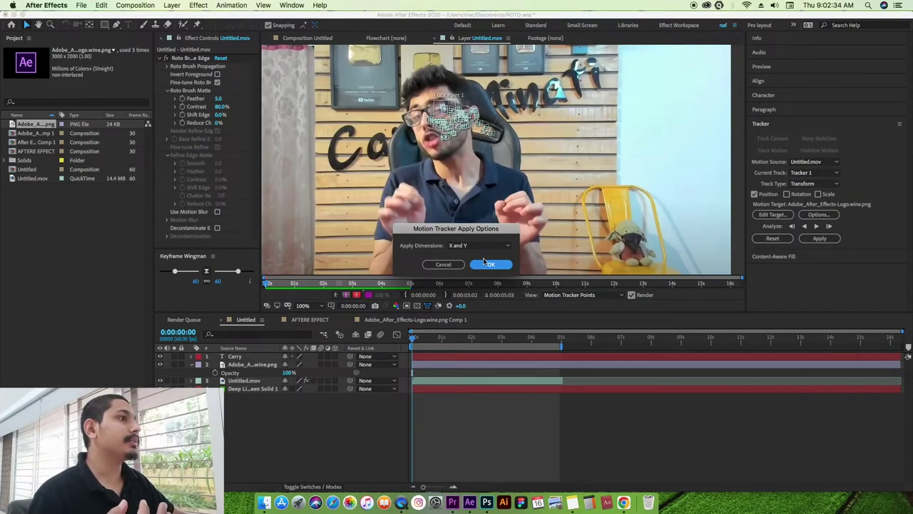
pyautogui.click(483, 262)
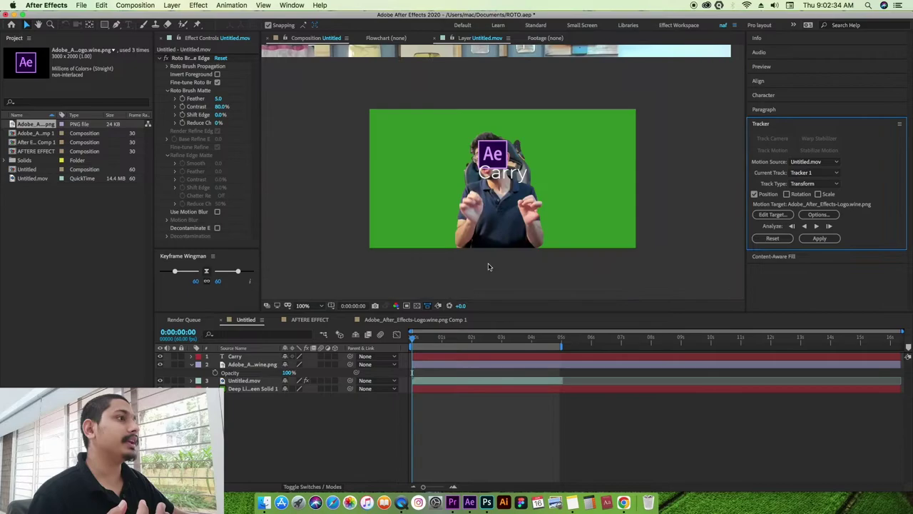
# Hide the Carry text layer to check the logo alone, then reopen Untitled.mov's track points.
pyautogui.click(838, 163)
pyautogui.click(813, 206)
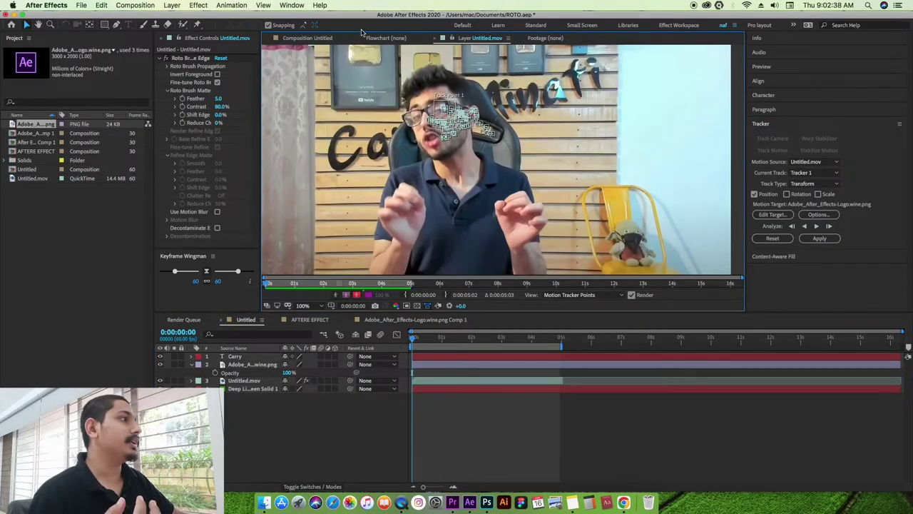
pyautogui.click(314, 38)
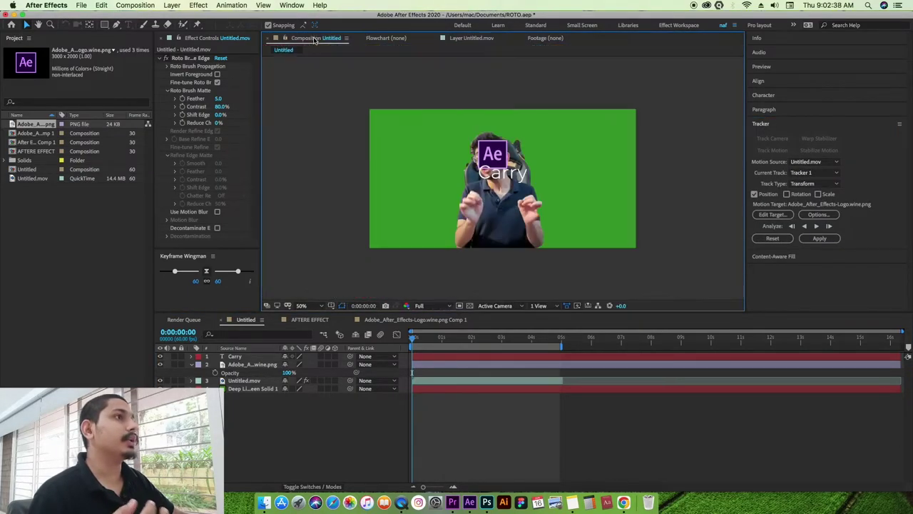
pyautogui.click(159, 357)
pyautogui.click(252, 365)
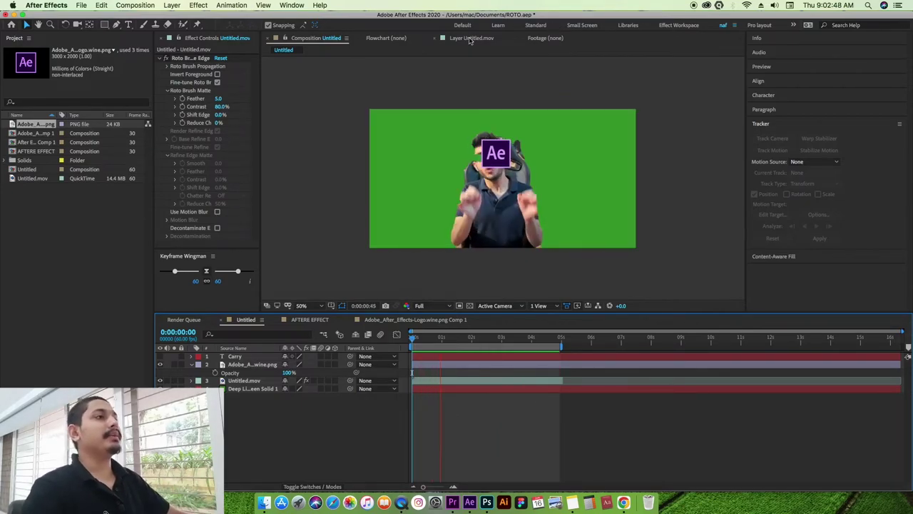
pyautogui.click(469, 40)
pyautogui.click(825, 163)
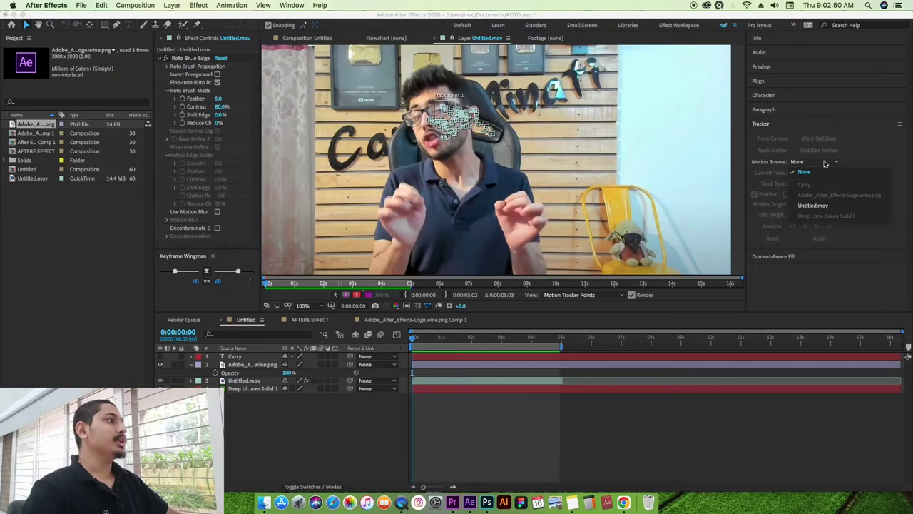
# Retarget Untitled.mov's face track to the 1. Carry text layer and apply it in X and Y.
pyautogui.click(806, 204)
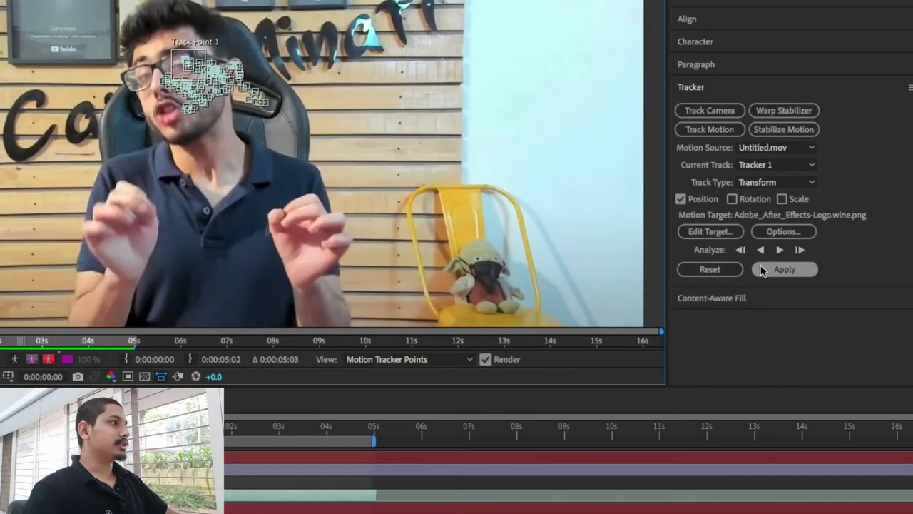
pyautogui.click(686, 231)
pyautogui.click(542, 237)
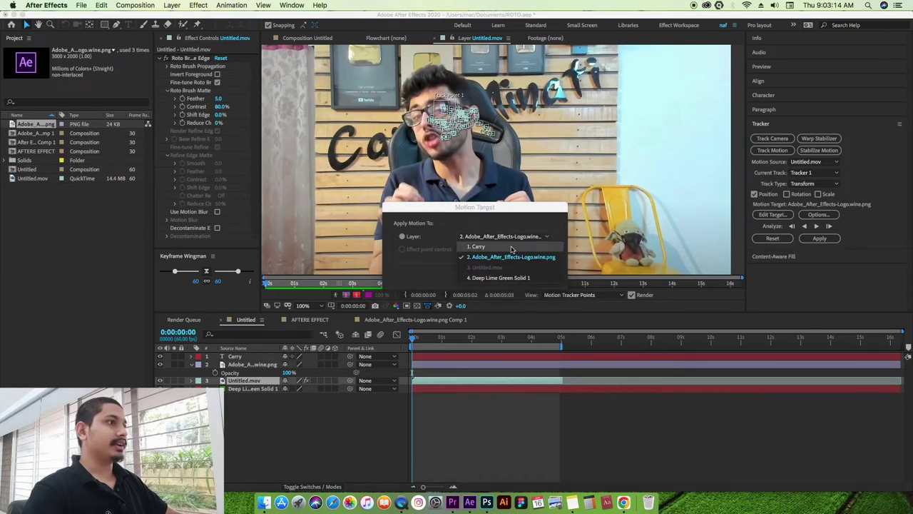
pyautogui.click(505, 249)
pyautogui.click(548, 278)
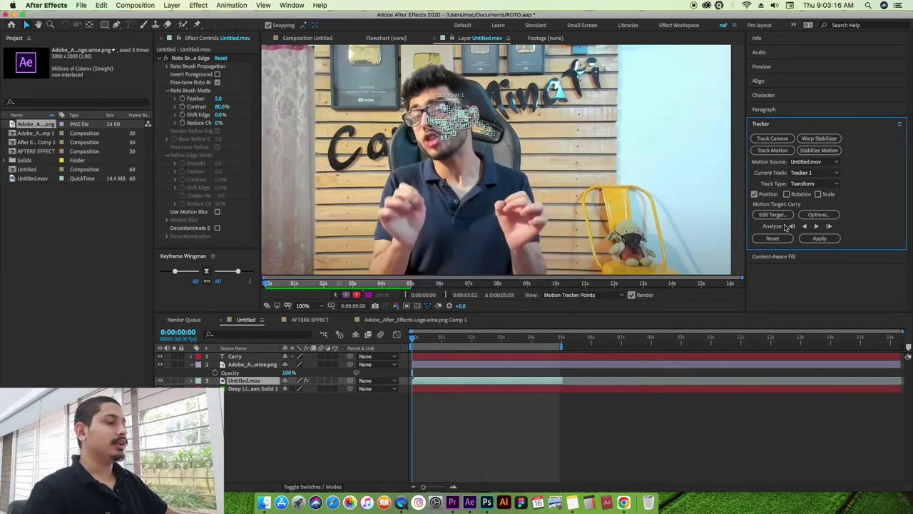
pyautogui.click(818, 238)
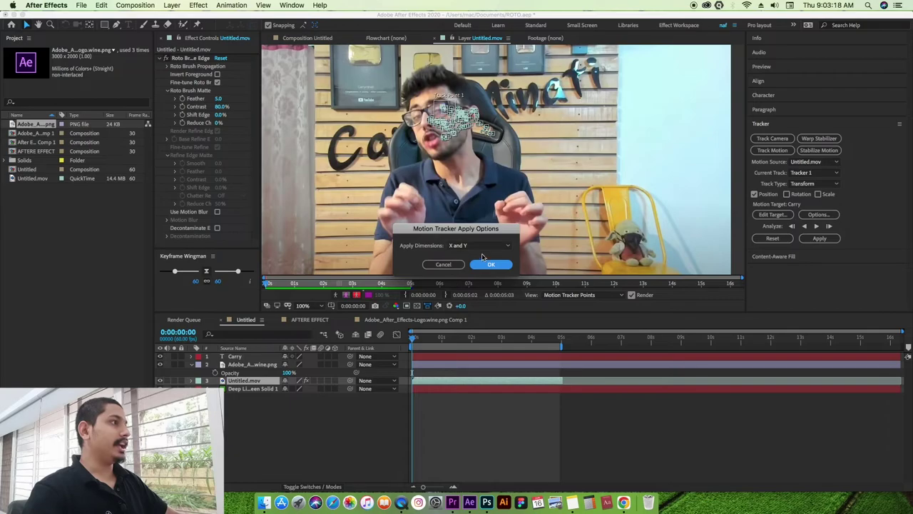
pyautogui.click(500, 265)
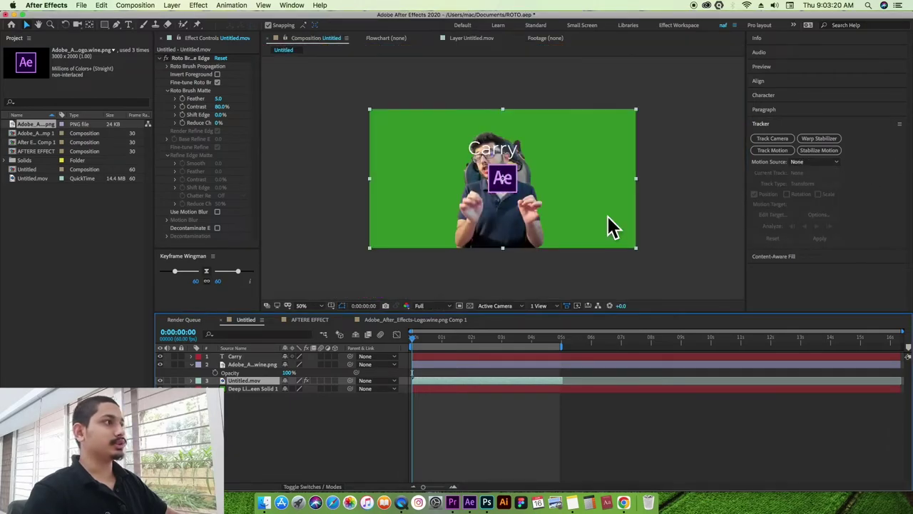
pyautogui.click(820, 162)
pyautogui.click(819, 205)
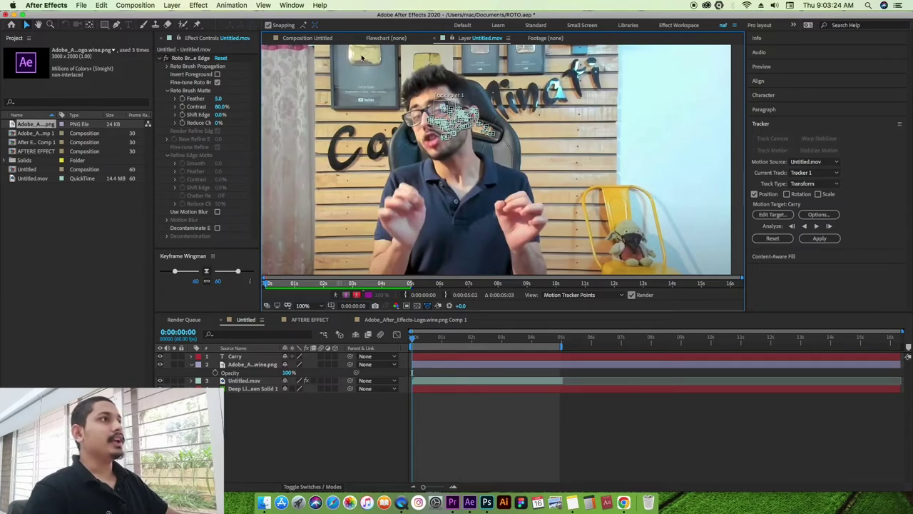
pyautogui.click(313, 39)
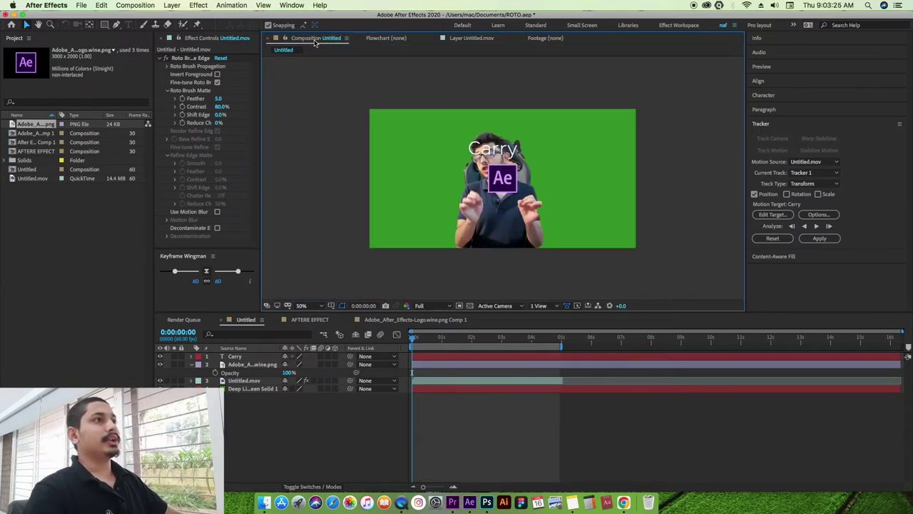
# Hide the Ae logo layer and play a preview showing only the tracked Carry text.
pyautogui.click(160, 365)
pyautogui.press('space')
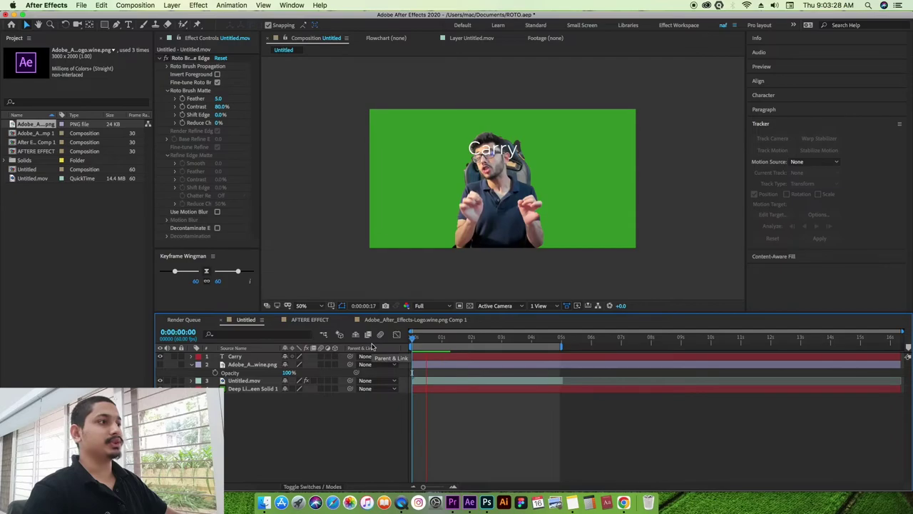